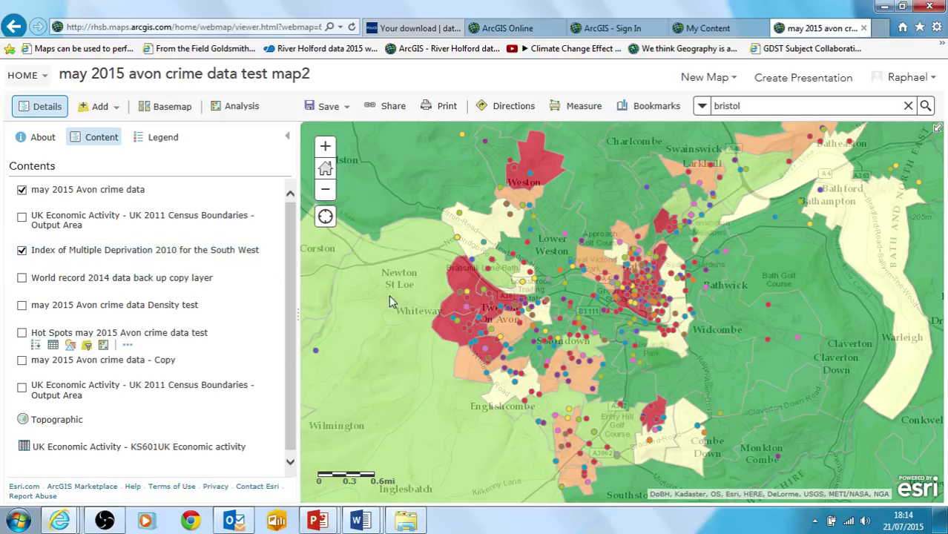
Inspect the deprivation attributes of the area just southeast of Weston on the map
{"action": "left_click", "coordinate": [556, 213]}
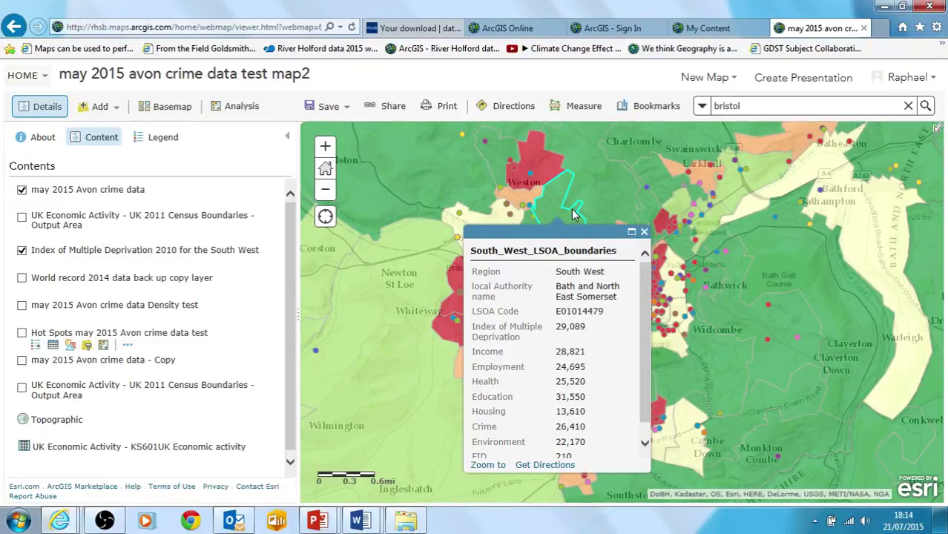
{"action": "left_click", "coordinate": [644, 233]}
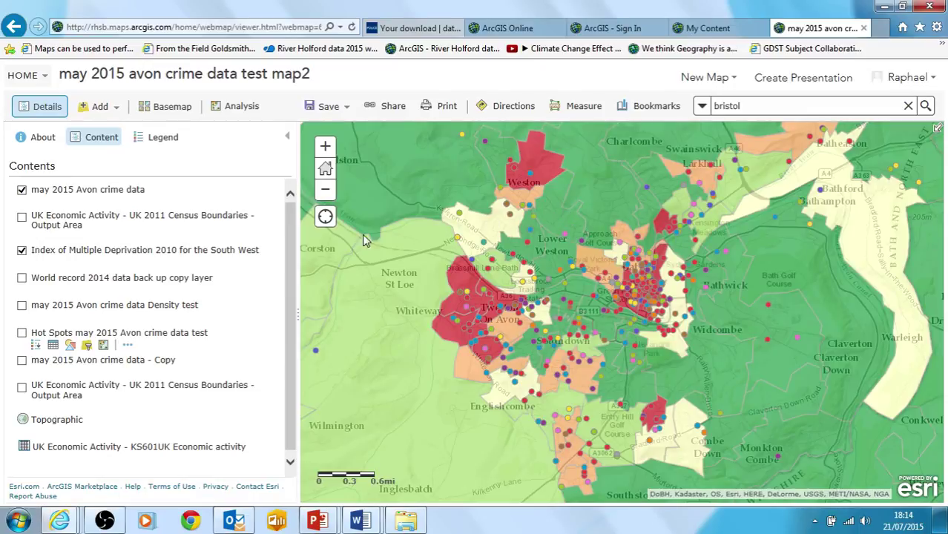
Start an Enrich Layer analysis with Index of Multiple Deprivation 2010 for the South West as the layer to enrich
{"action": "mouse_move", "coordinate": [116, 252]}
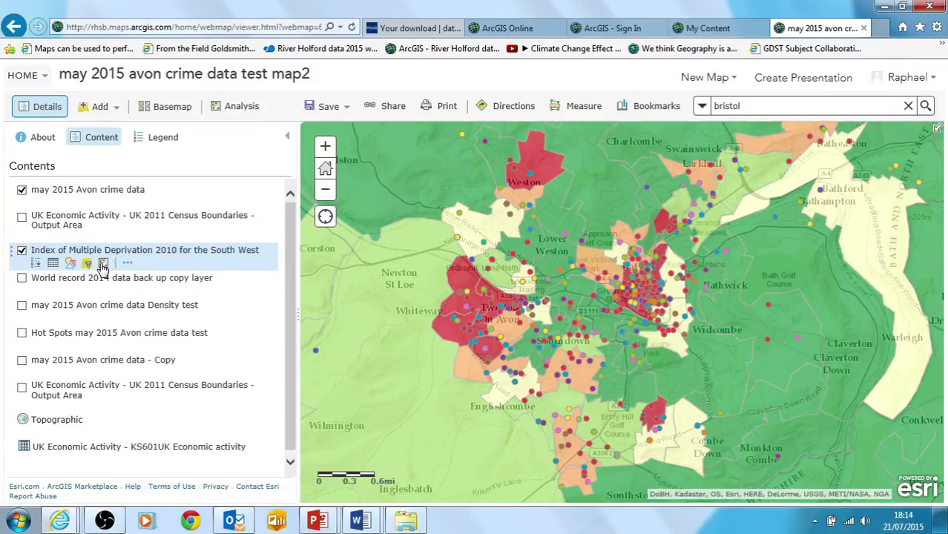
{"action": "left_click", "coordinate": [103, 263]}
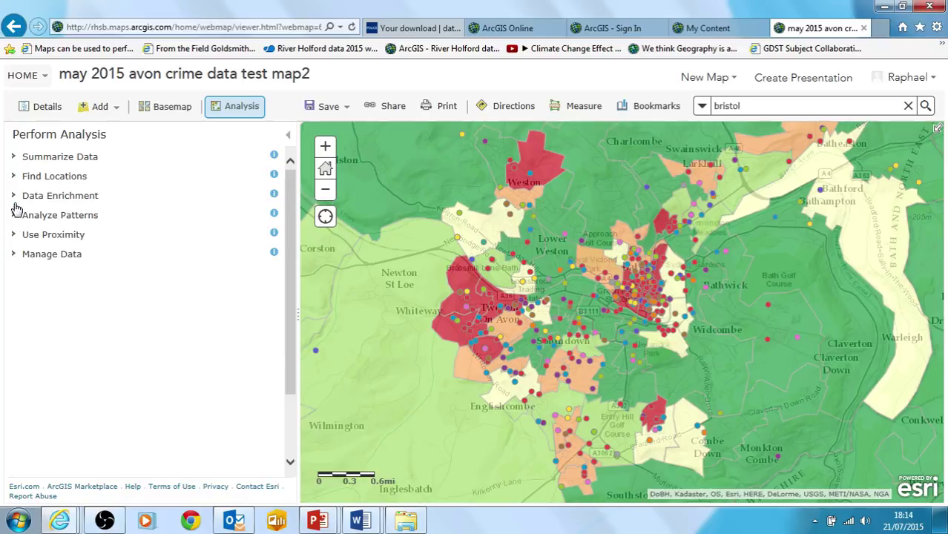
{"action": "left_click", "coordinate": [14, 196]}
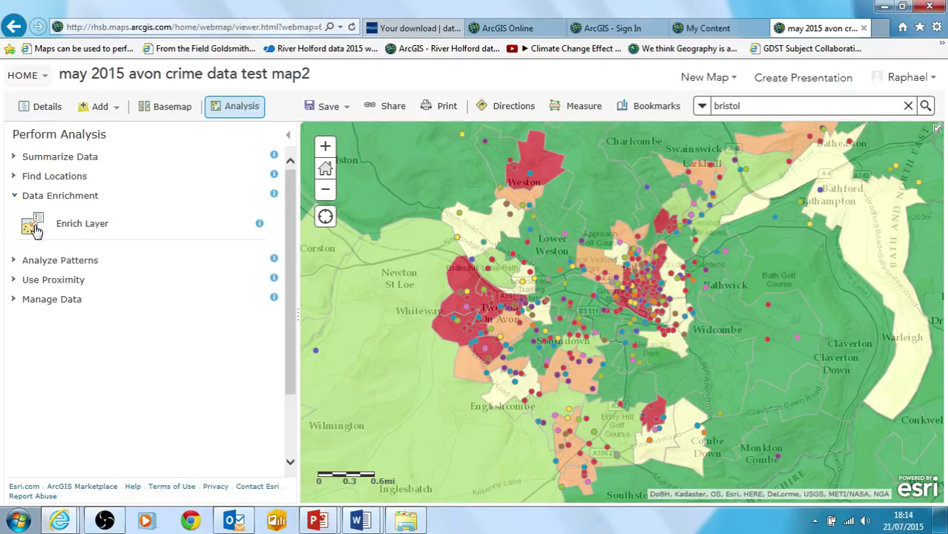
{"action": "left_click", "coordinate": [34, 227]}
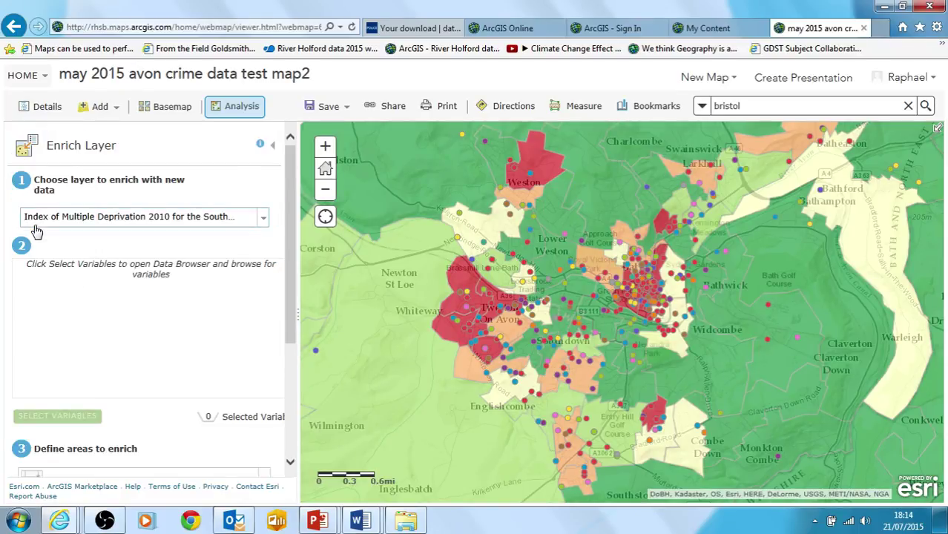
{"action": "left_click", "coordinate": [264, 218]}
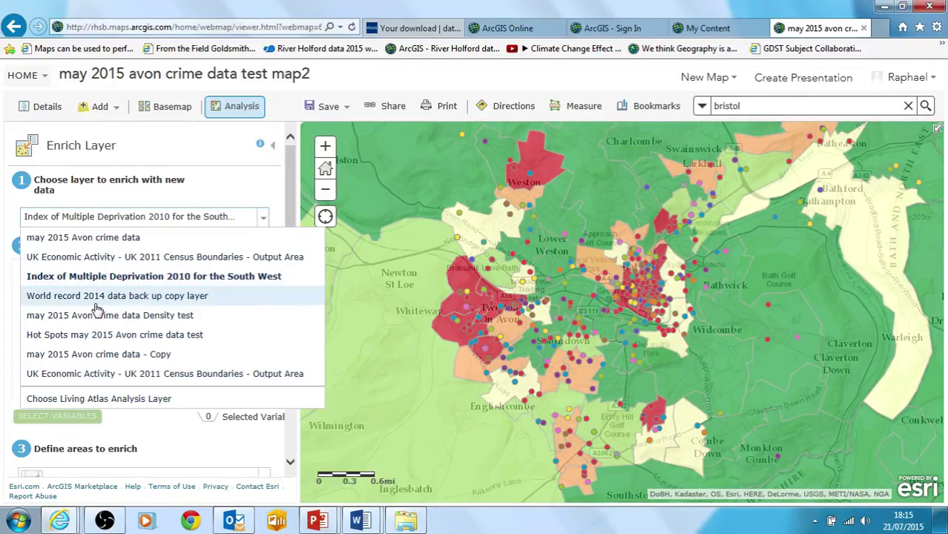
{"action": "left_click", "coordinate": [90, 278]}
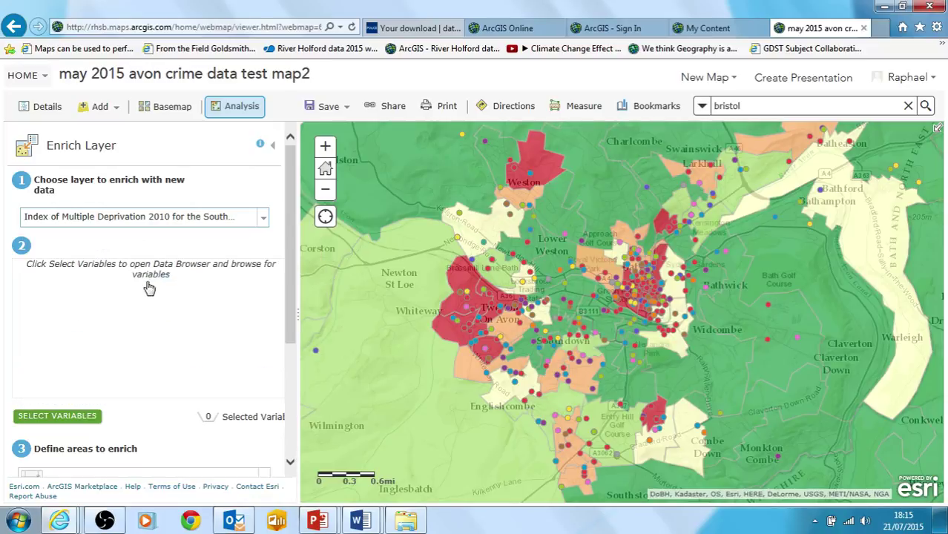
Select the income variable 2013 Purchasing Power: Per Capita (MBR) from the United Kingdom data for the enrichment
{"action": "left_click", "coordinate": [61, 417]}
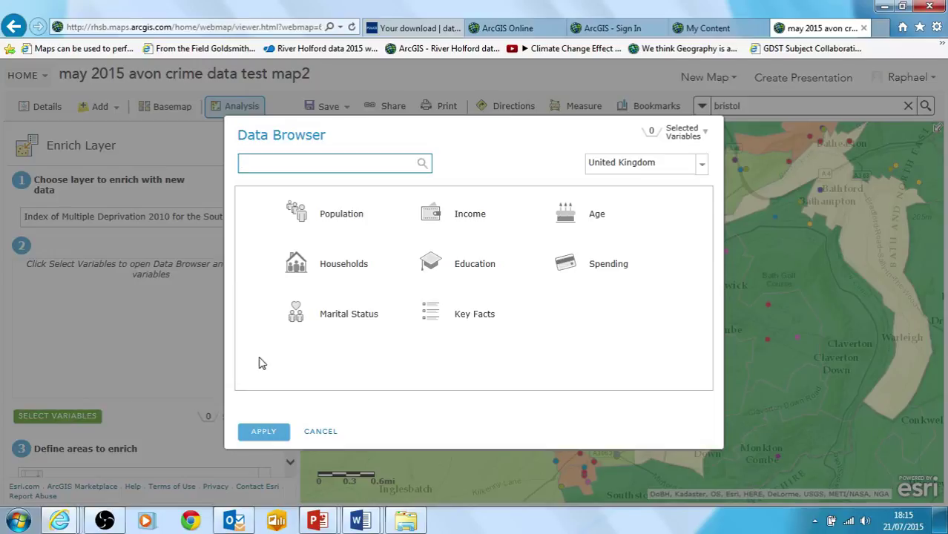
{"action": "left_click", "coordinate": [702, 167]}
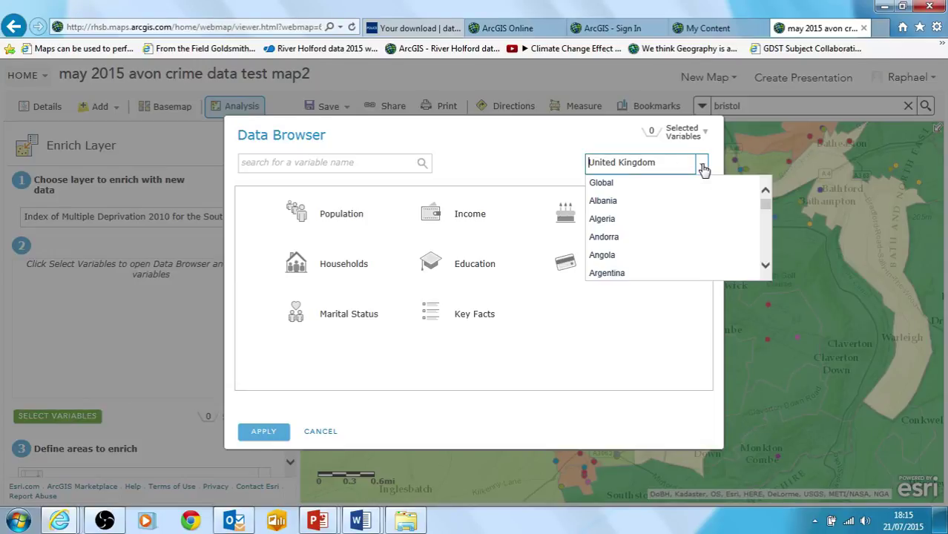
{"action": "left_click", "coordinate": [703, 168]}
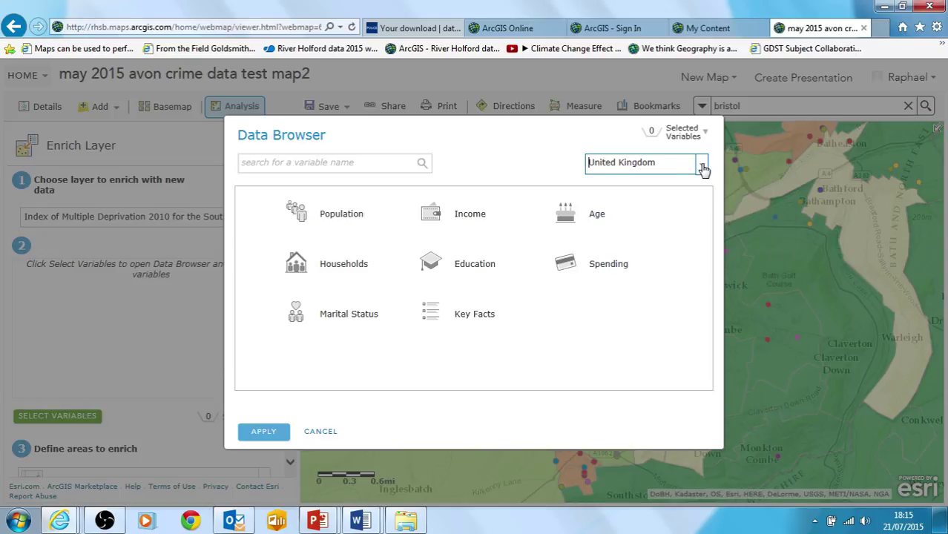
{"action": "left_click", "coordinate": [475, 217]}
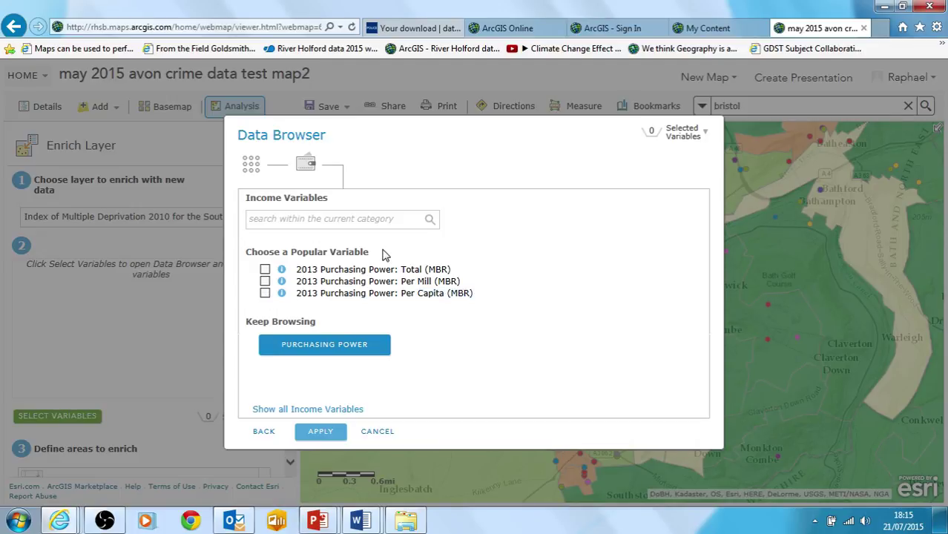
{"action": "left_click", "coordinate": [265, 294]}
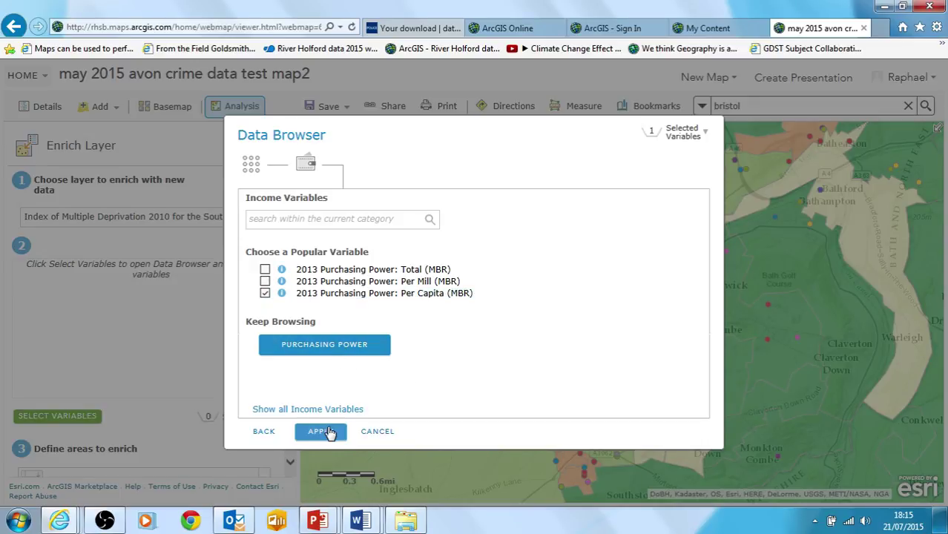
Add the education variable 2013 Population 16 years and over by Education: No Qualifications (MBR) and view the other educational attainment variables
{"action": "left_click", "coordinate": [252, 166]}
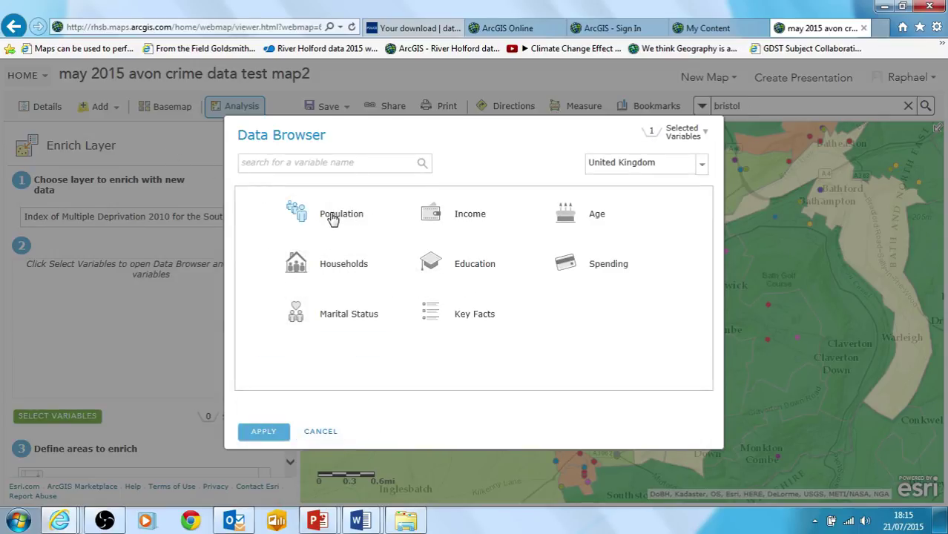
{"action": "left_click", "coordinate": [480, 265]}
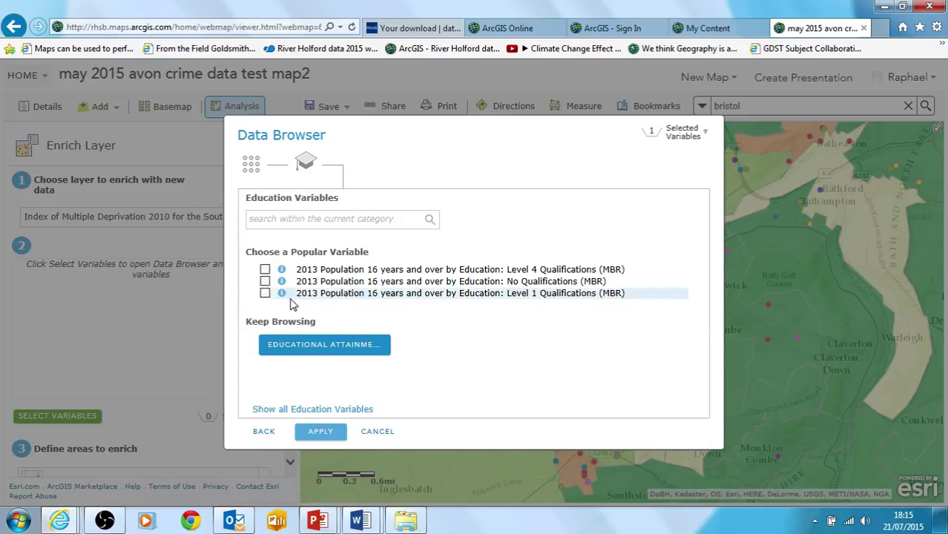
{"action": "left_click", "coordinate": [265, 282]}
{"action": "left_click", "coordinate": [324, 343]}
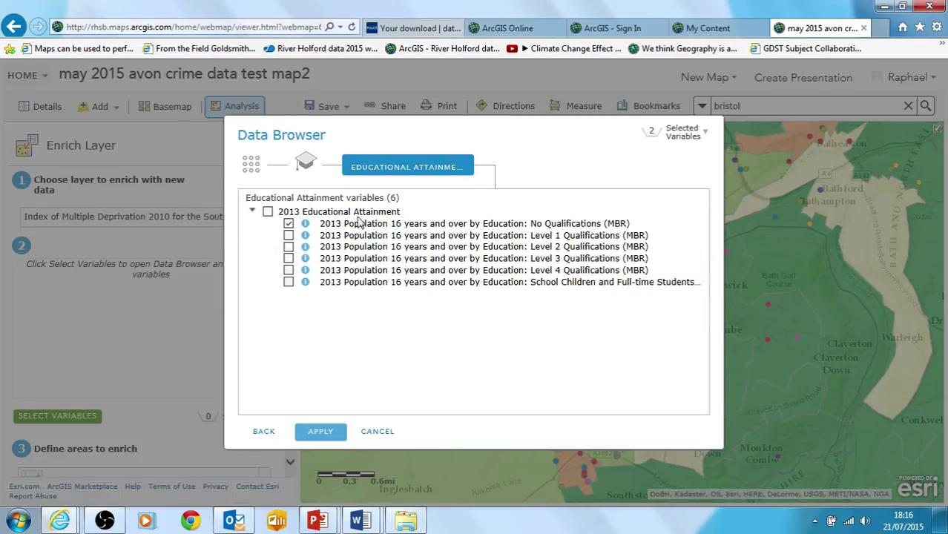
Add the age variable 2013 Total Population, Age 60 Years or Older (MBR), review the selected variables and apply them to the analysis
{"action": "left_click", "coordinate": [253, 169]}
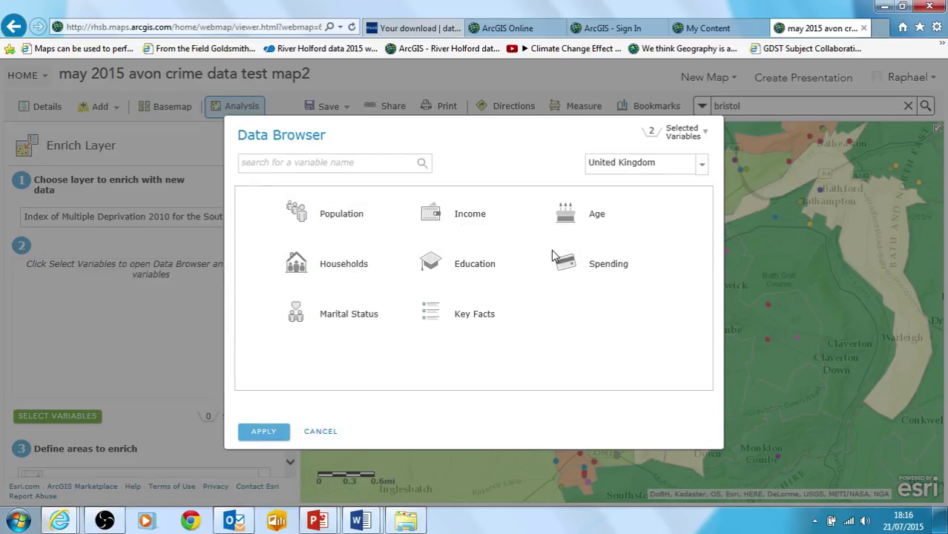
{"action": "left_click", "coordinate": [571, 224]}
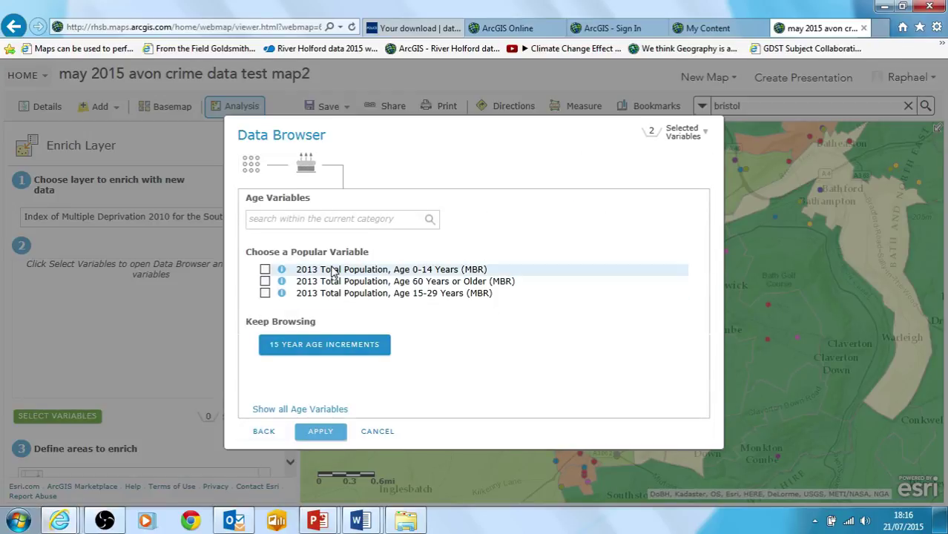
{"action": "left_click", "coordinate": [265, 282]}
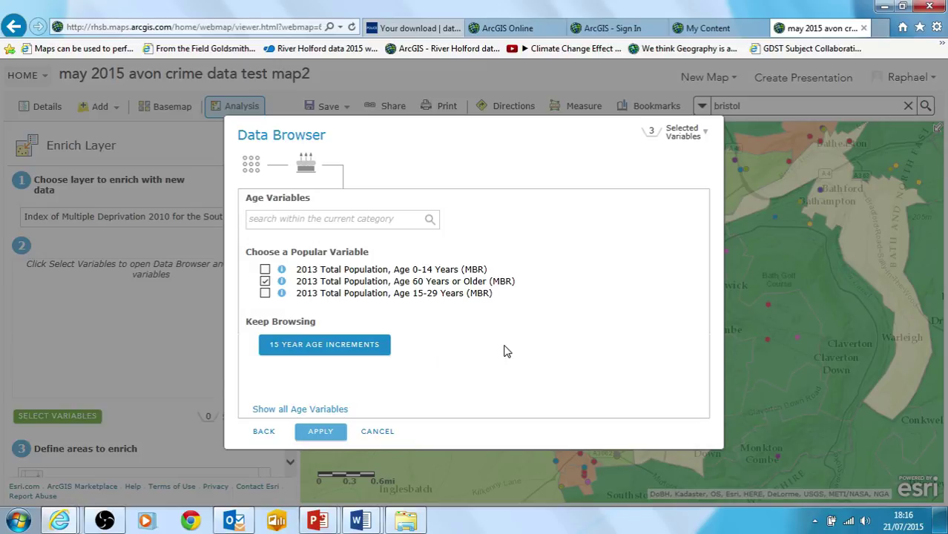
{"action": "left_click", "coordinate": [252, 169]}
{"action": "left_click", "coordinate": [704, 132]}
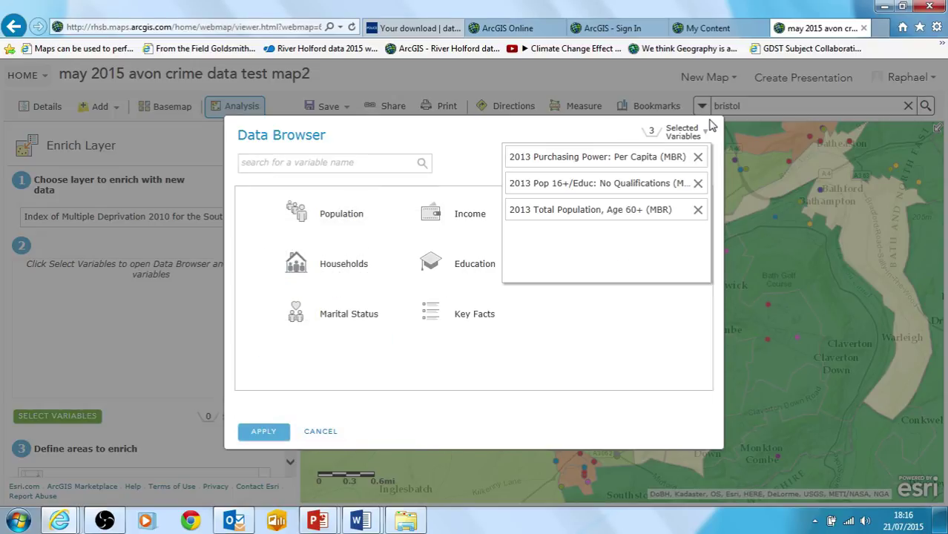
{"action": "left_click", "coordinate": [271, 439]}
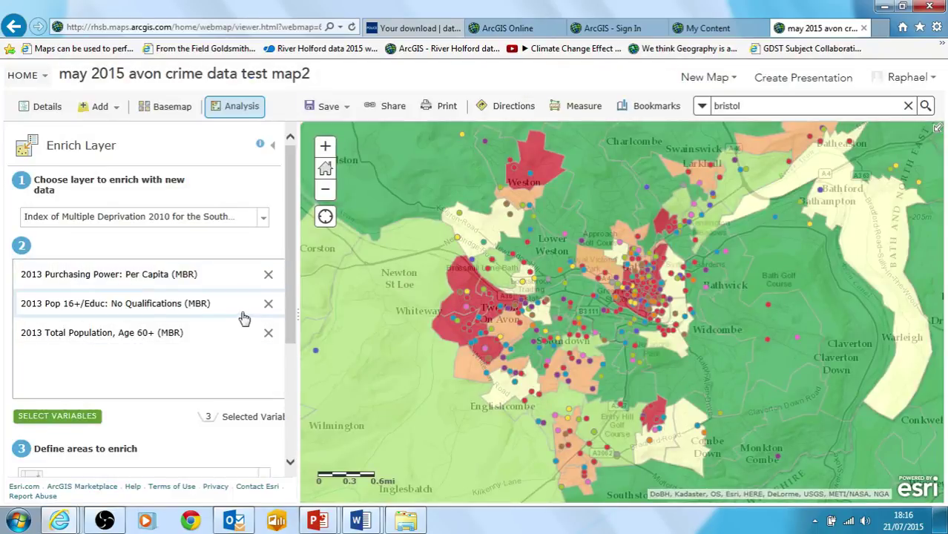
Name the result layer "Enriched Index of Multiple Deprivation 2010 test"
{"action": "left_click_drag", "start_coordinate": [296, 296], "coordinate": [321, 420]}
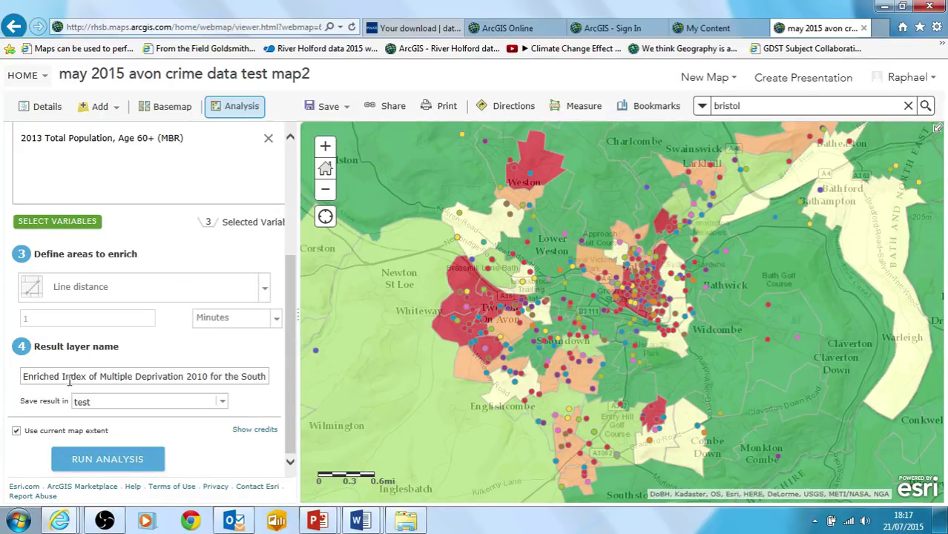
{"action": "left_click_drag", "start_coordinate": [238, 379], "coordinate": [260, 380]}
{"action": "double_click", "coordinate": [232, 376]}
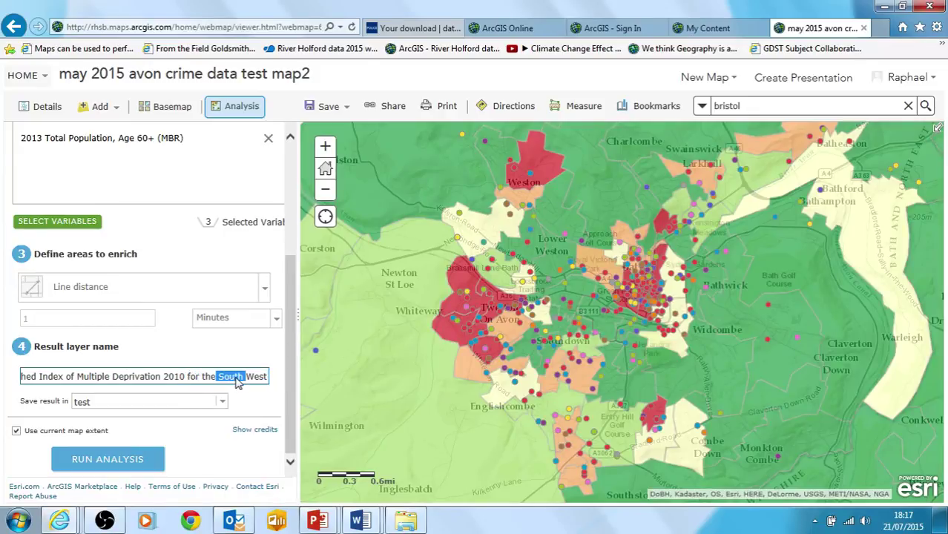
{"action": "key", "text": "Right"}
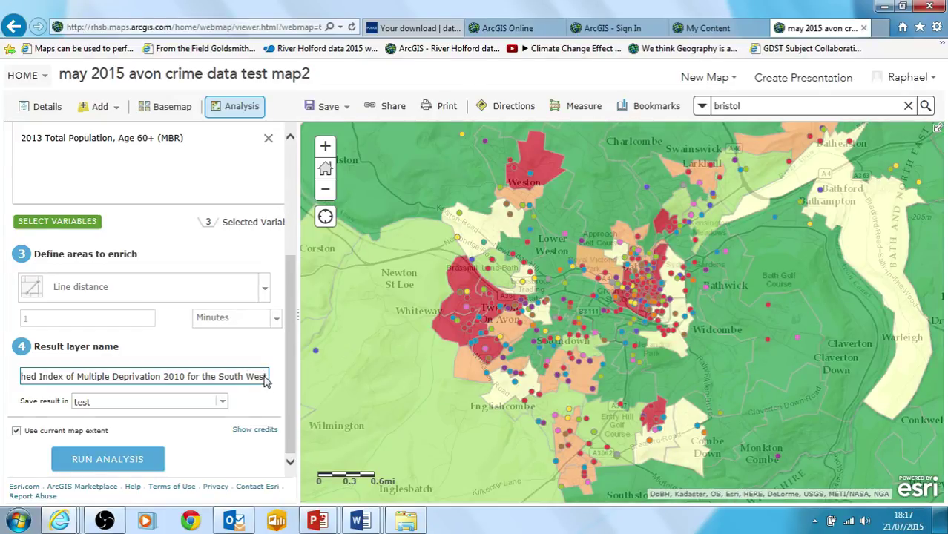
{"action": "key", "text": "BackSpace"}
{"action": "key", "text": "BackSpace"}
{"action": "key", "text": "BackSpace"}
{"action": "key", "text": "BackSpace"}
{"action": "key", "text": "BackSpace"}
{"action": "key", "text": "BackSpace"}
{"action": "key", "text": "BackSpace"}
{"action": "key", "text": "BackSpace"}
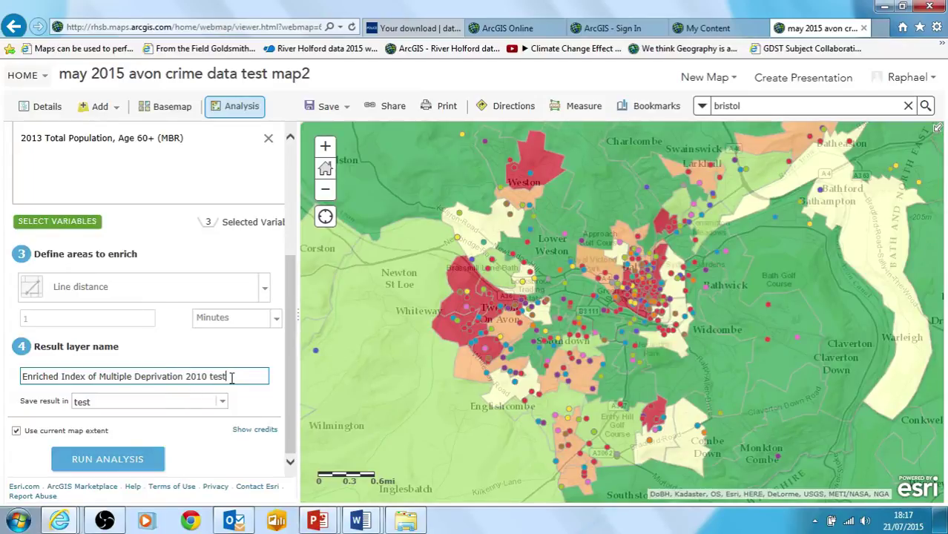
Review the result's save folder and current map extent options, and check the analysis's credit usage report
{"action": "left_click", "coordinate": [223, 403]}
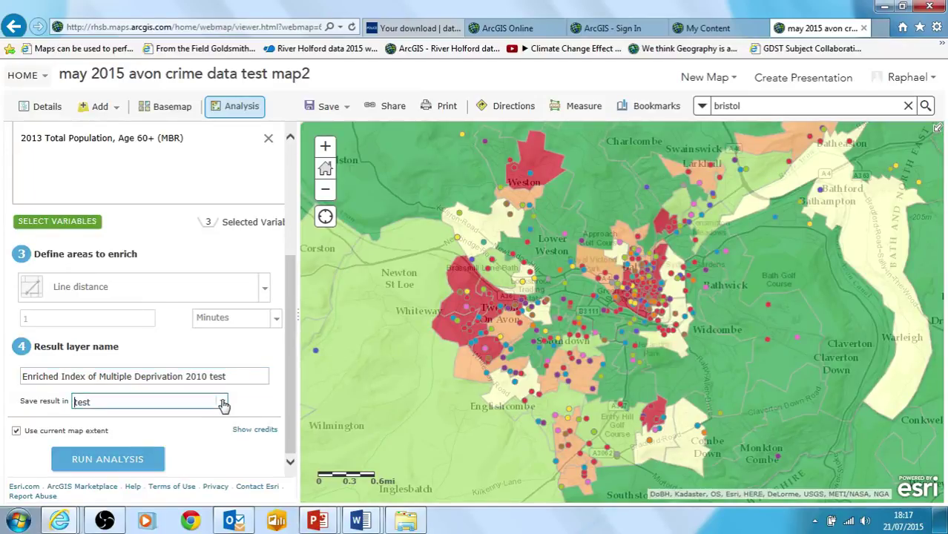
{"action": "left_click", "coordinate": [224, 405]}
{"action": "left_click", "coordinate": [20, 432]}
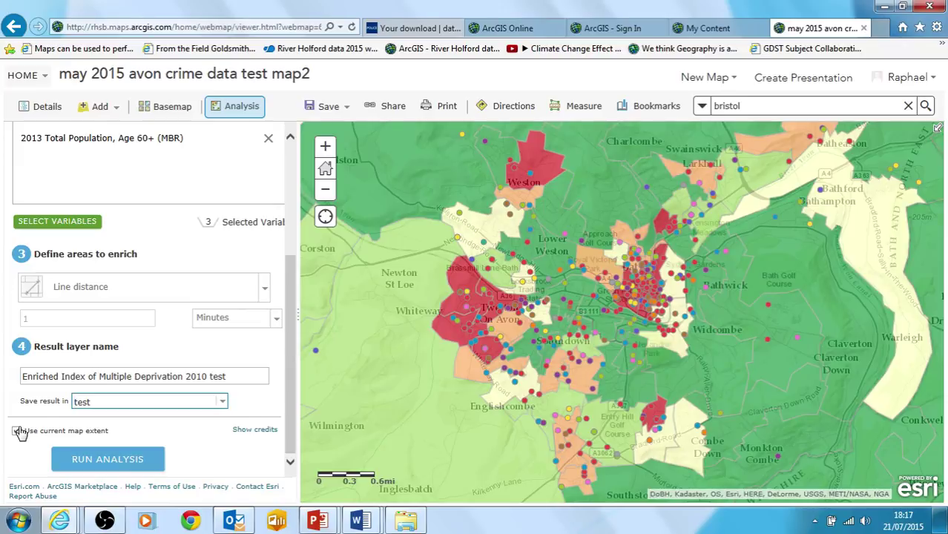
{"action": "left_click", "coordinate": [256, 436]}
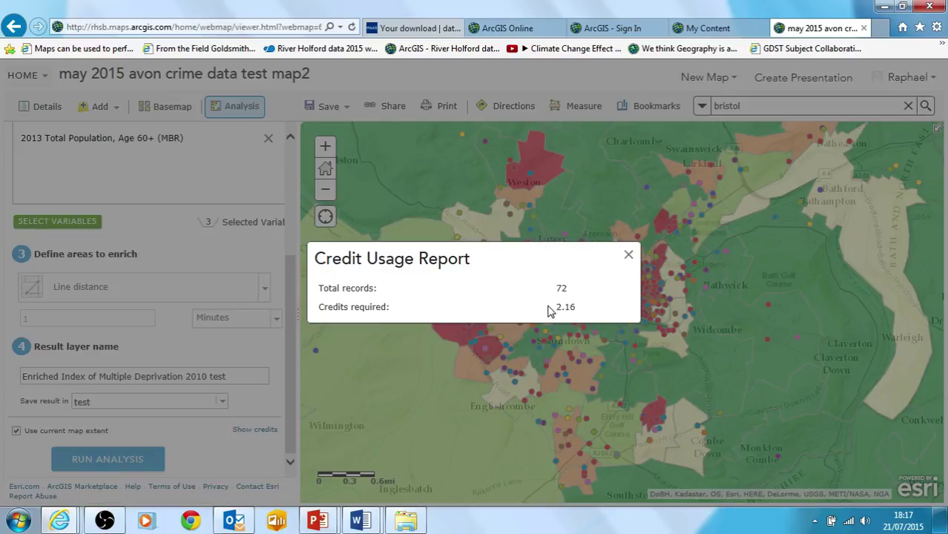
{"action": "left_click", "coordinate": [629, 255]}
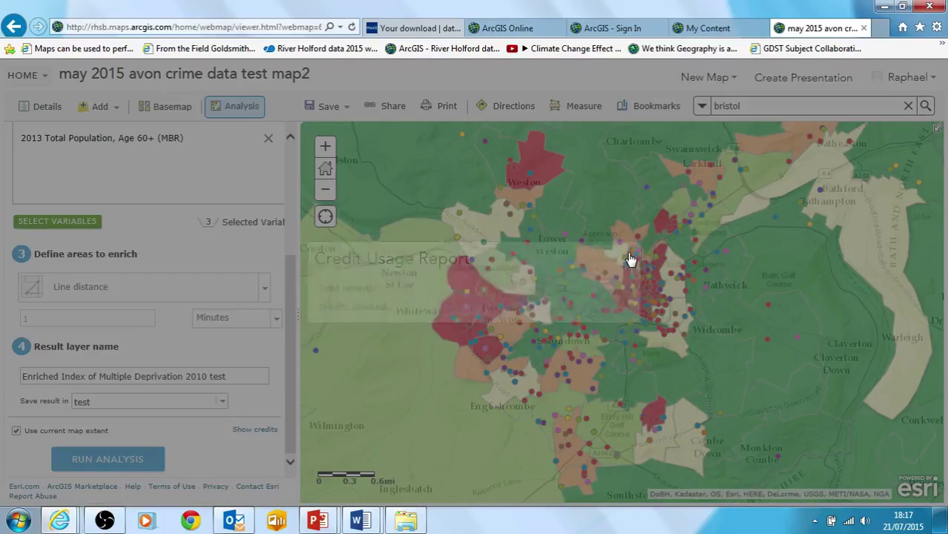
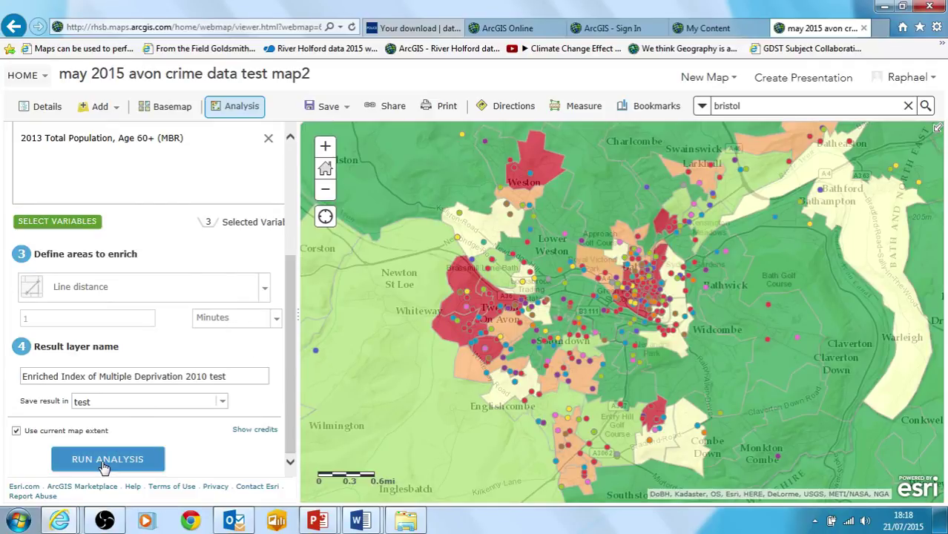
Run the enrichment analysis, and hide the original South West deprivation and may 2015 Avon crime data layers
{"action": "left_click", "coordinate": [104, 459]}
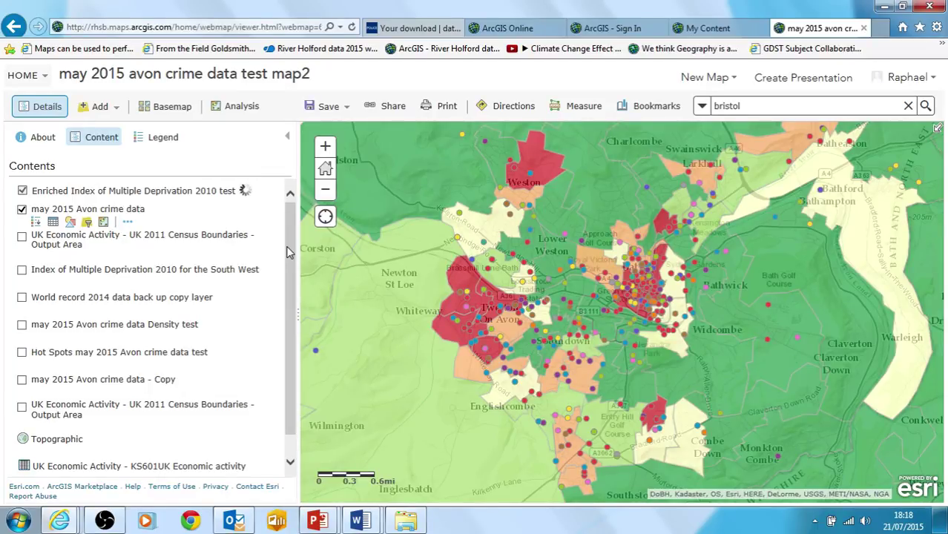
{"action": "scroll", "coordinate": [289, 252], "scroll_direction": "down", "scroll_amount": 1}
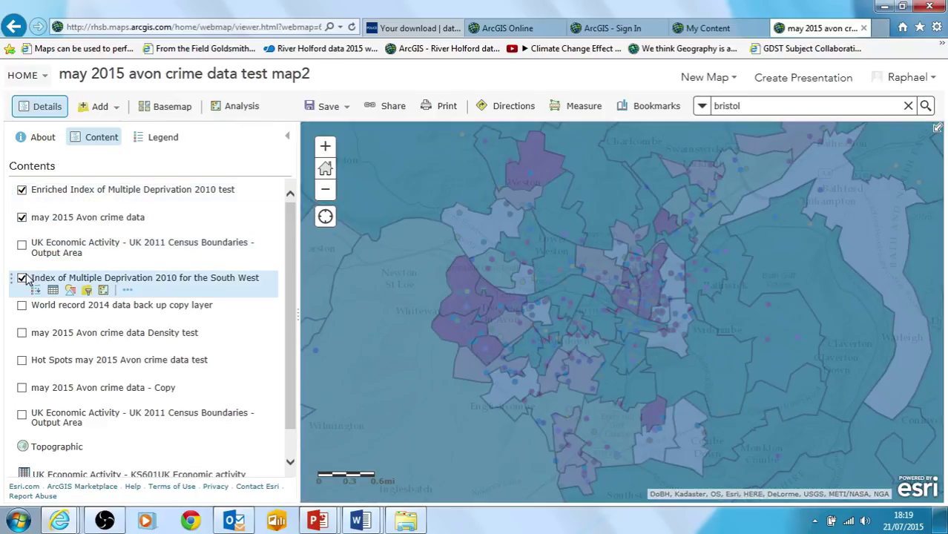
{"action": "left_click", "coordinate": [22, 278]}
{"action": "left_click", "coordinate": [21, 218]}
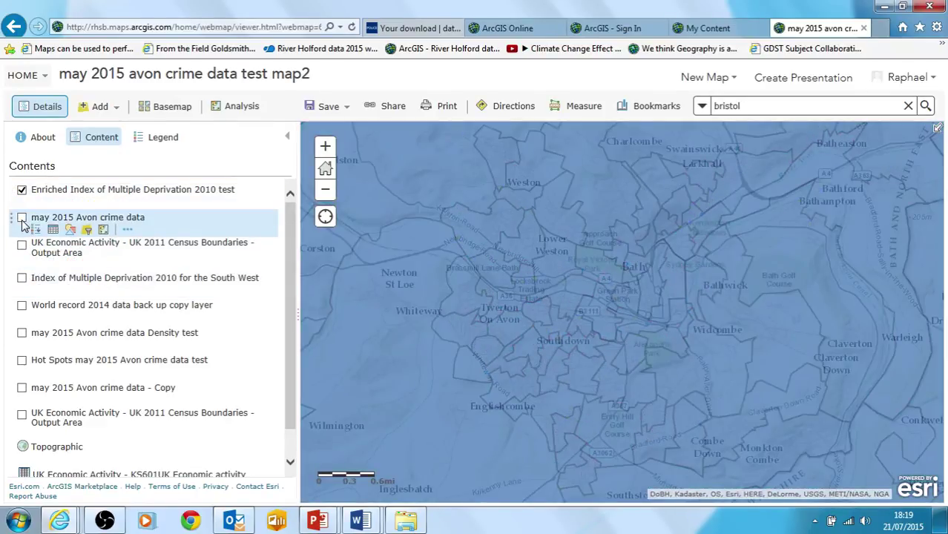
Inspect the added purchasing power, qualifications and age attributes of the enriched area at Lower Weston
{"action": "left_click", "coordinate": [562, 254]}
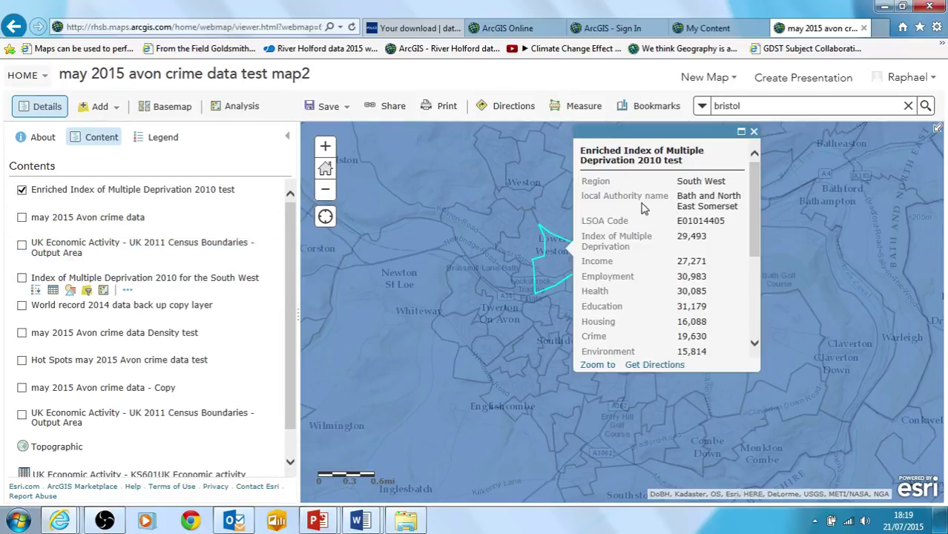
{"action": "left_click_drag", "start_coordinate": [753, 181], "coordinate": [755, 305]}
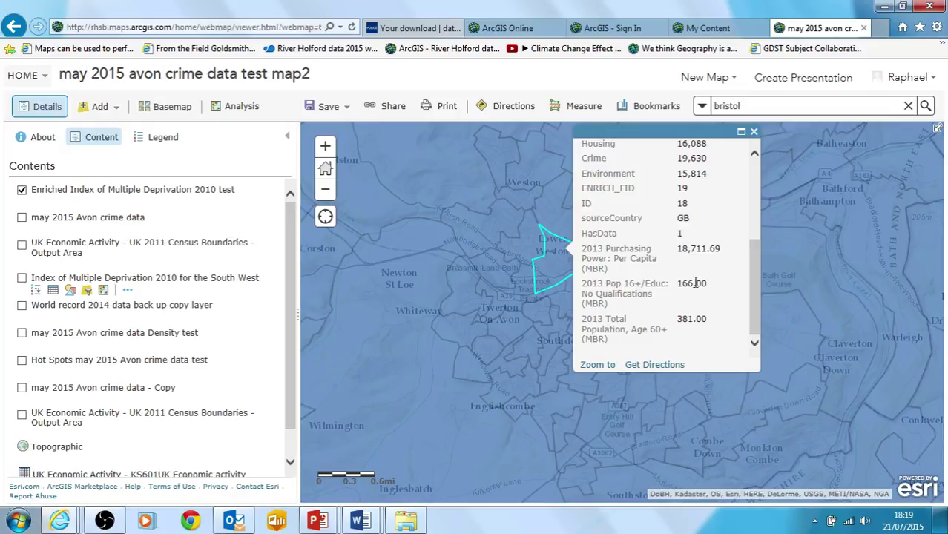
Review the purchasing power, no-qualifications and age 60+ values in the Lower Weston area's pop-up, and close it
{"action": "left_click_drag", "start_coordinate": [678, 247], "coordinate": [717, 247]}
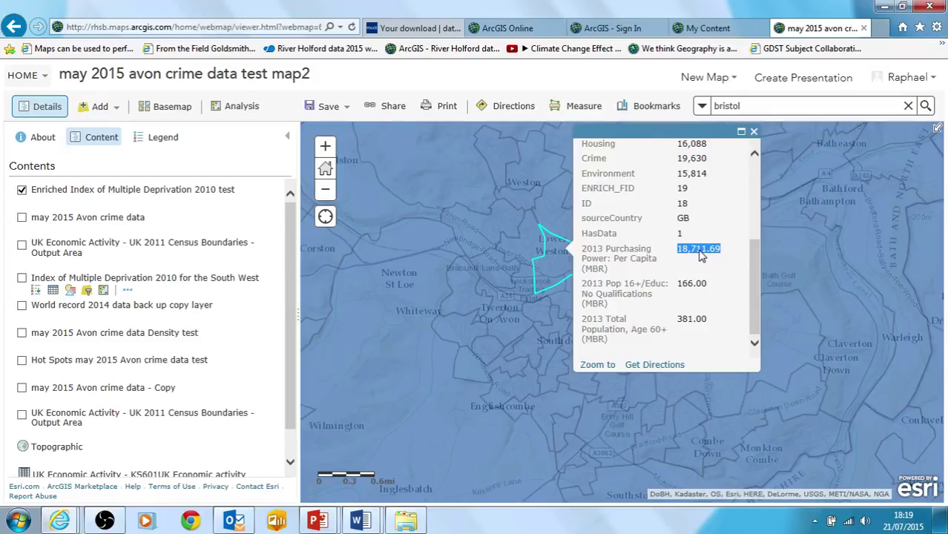
{"action": "left_click", "coordinate": [701, 254]}
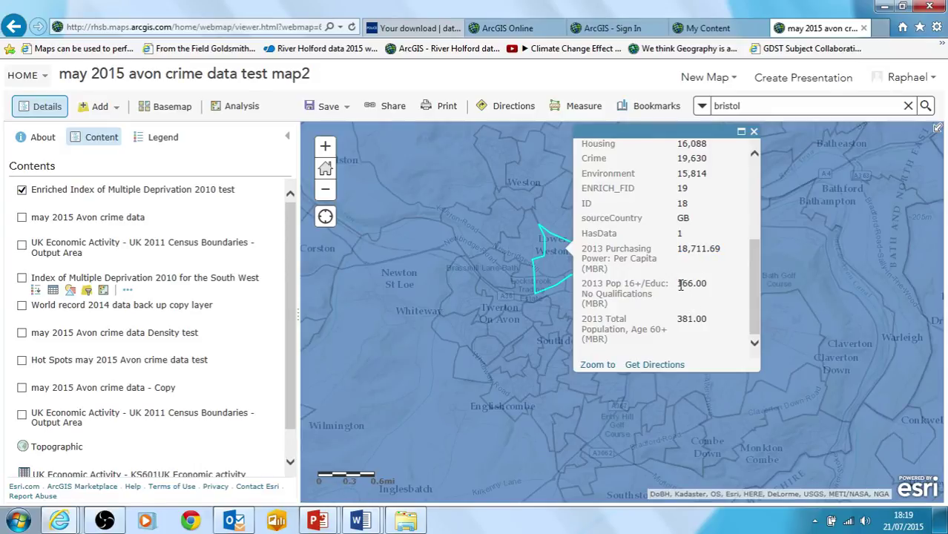
{"action": "left_click_drag", "start_coordinate": [679, 286], "coordinate": [696, 285]}
{"action": "left_click_drag", "start_coordinate": [678, 321], "coordinate": [704, 321]}
{"action": "left_click", "coordinate": [692, 318]}
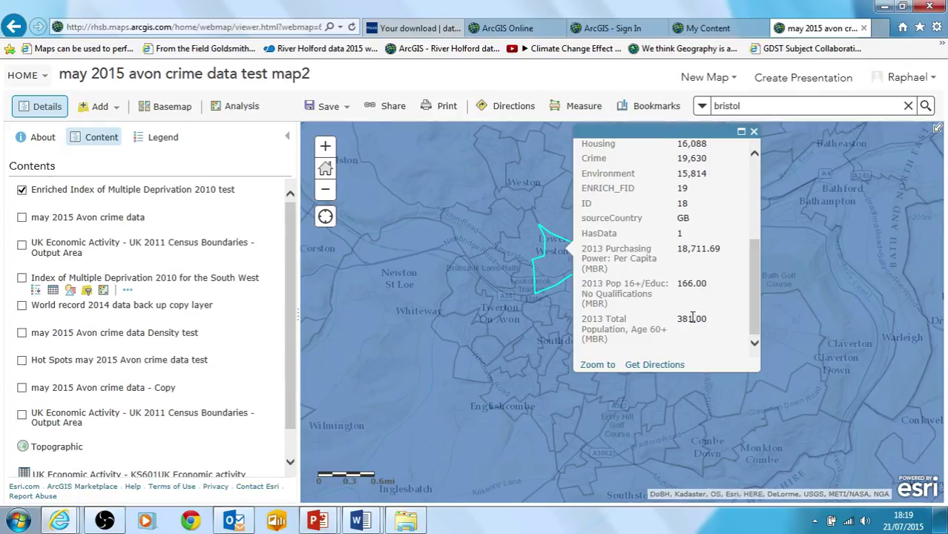
{"action": "left_click", "coordinate": [753, 131]}
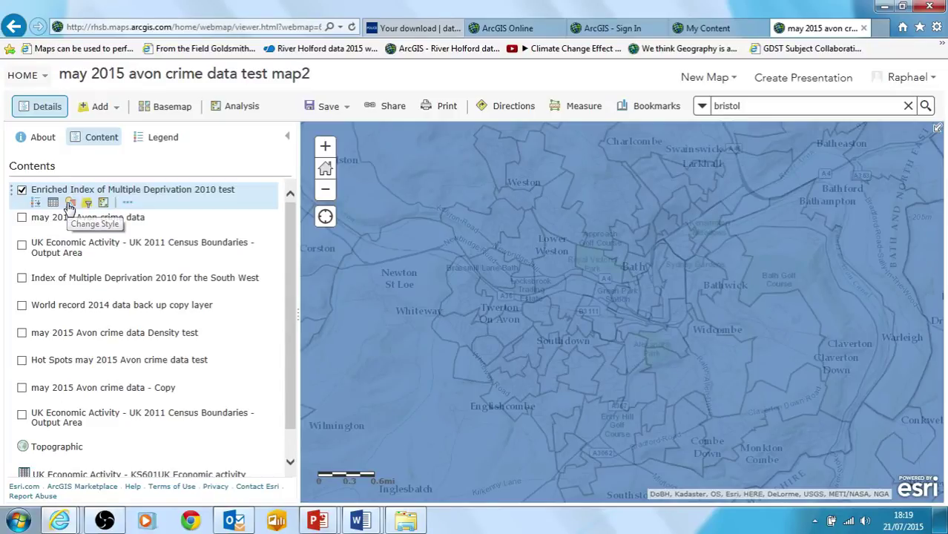
Style the Enriched Index of Multiple Deprivation 2010 test layer by the 2013 Purchasing Power: Per Capita (MBR) attribute
{"action": "left_click", "coordinate": [69, 204]}
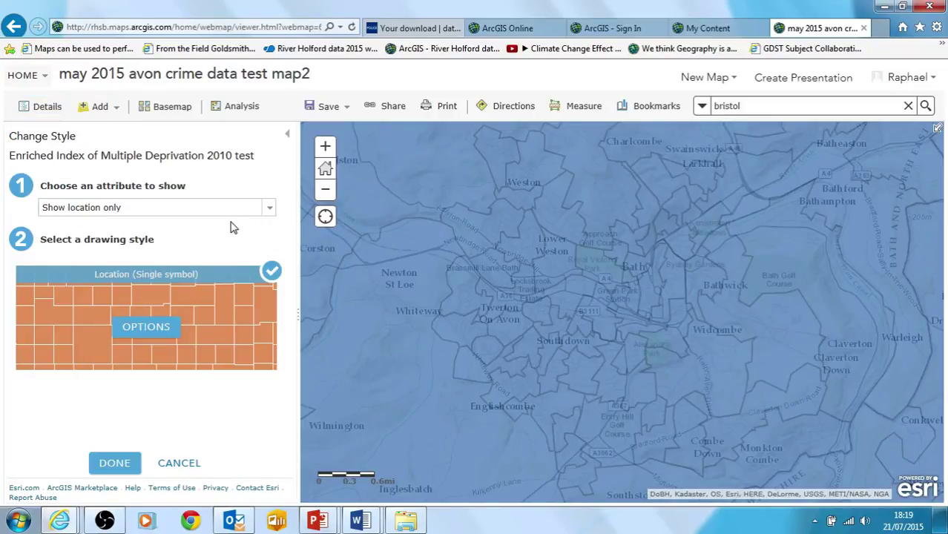
{"action": "left_click", "coordinate": [266, 210]}
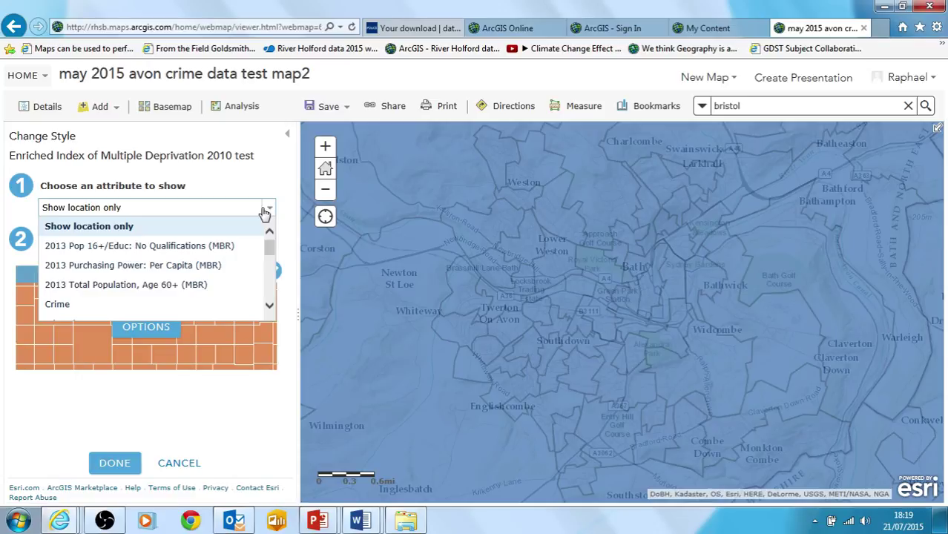
{"action": "left_click", "coordinate": [223, 265]}
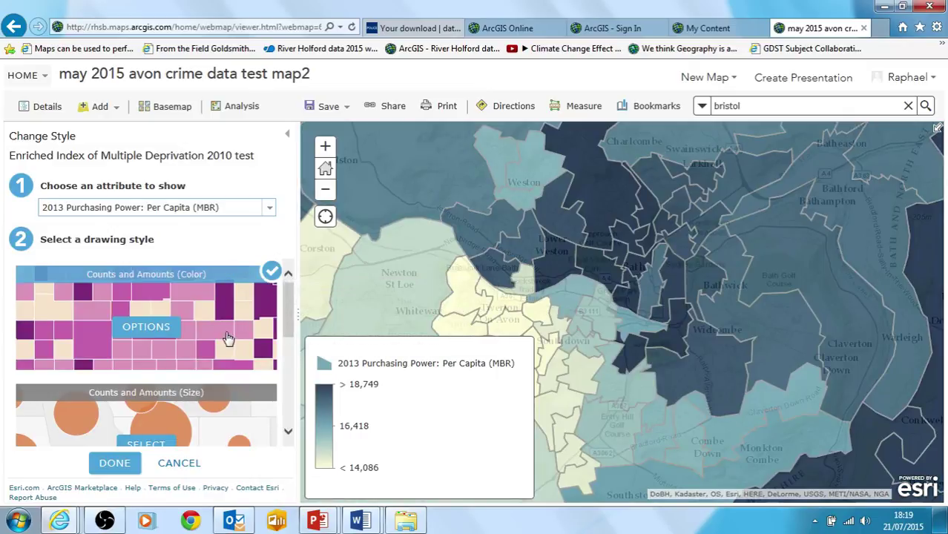
Classify the purchasing power colour style into 5 classes using Natural Breaks
{"action": "left_click", "coordinate": [145, 327]}
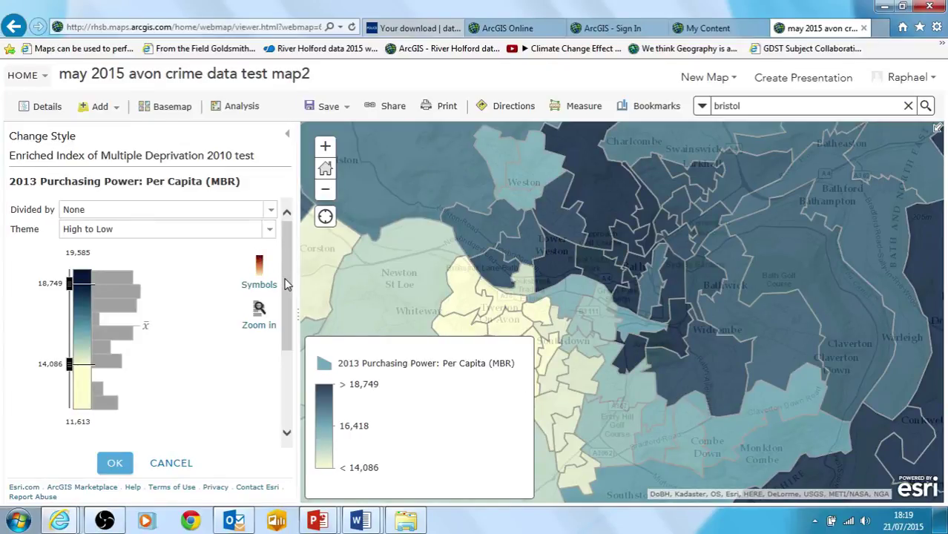
{"action": "left_click_drag", "start_coordinate": [287, 284], "coordinate": [297, 335]}
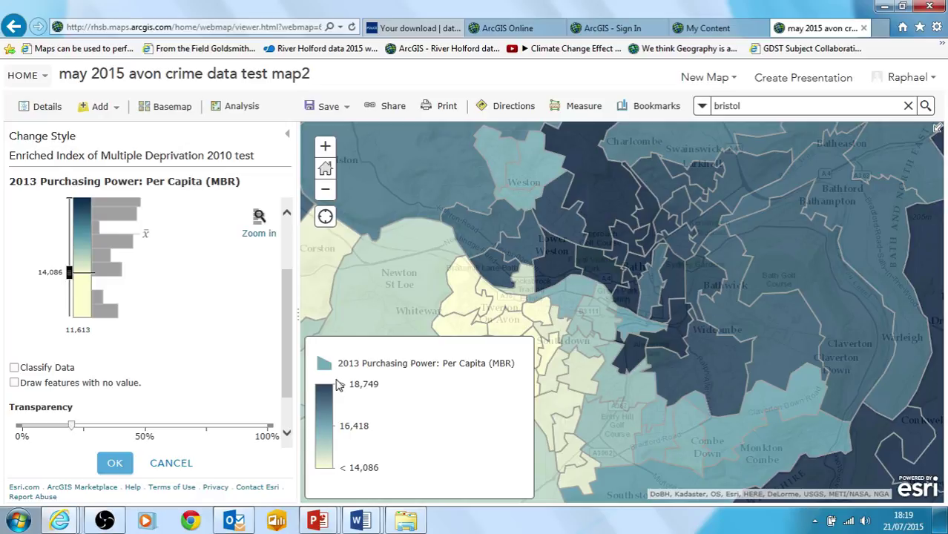
{"action": "scroll", "coordinate": [289, 334], "scroll_direction": "down", "scroll_amount": 1}
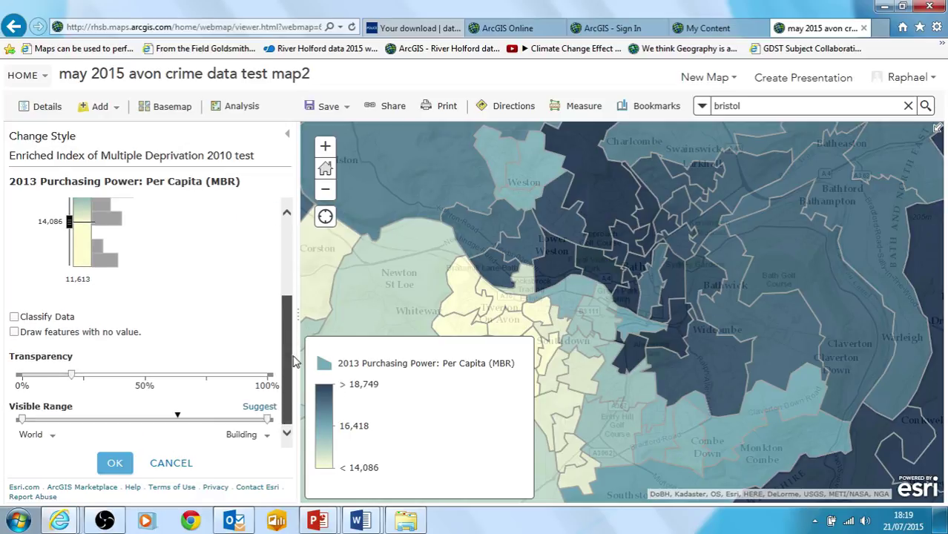
{"action": "left_click", "coordinate": [14, 317]}
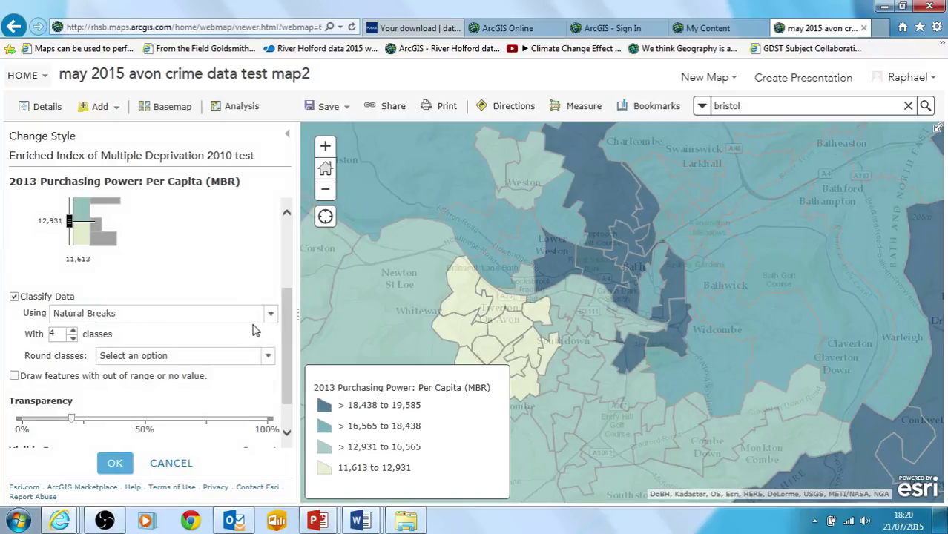
{"action": "left_click", "coordinate": [72, 330]}
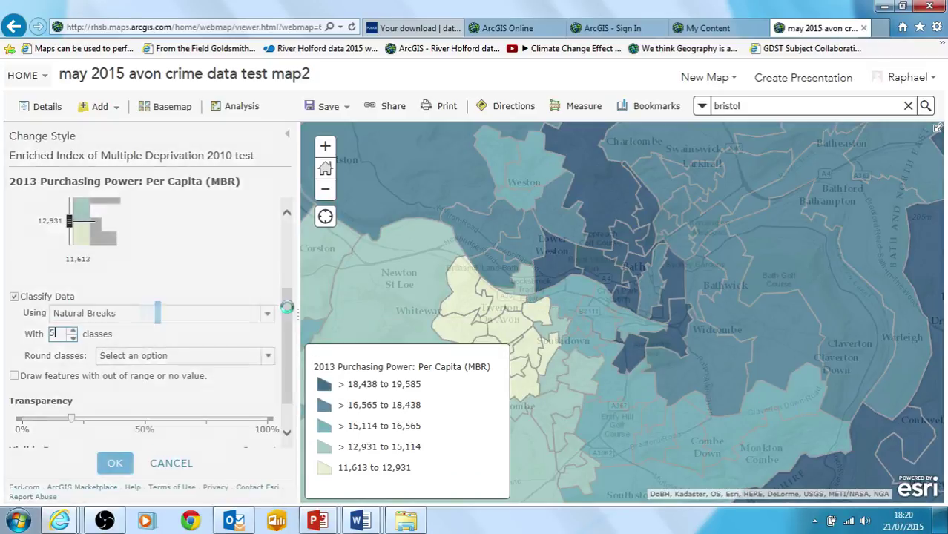
{"action": "scroll", "coordinate": [279, 308], "scroll_direction": "up", "scroll_amount": 2}
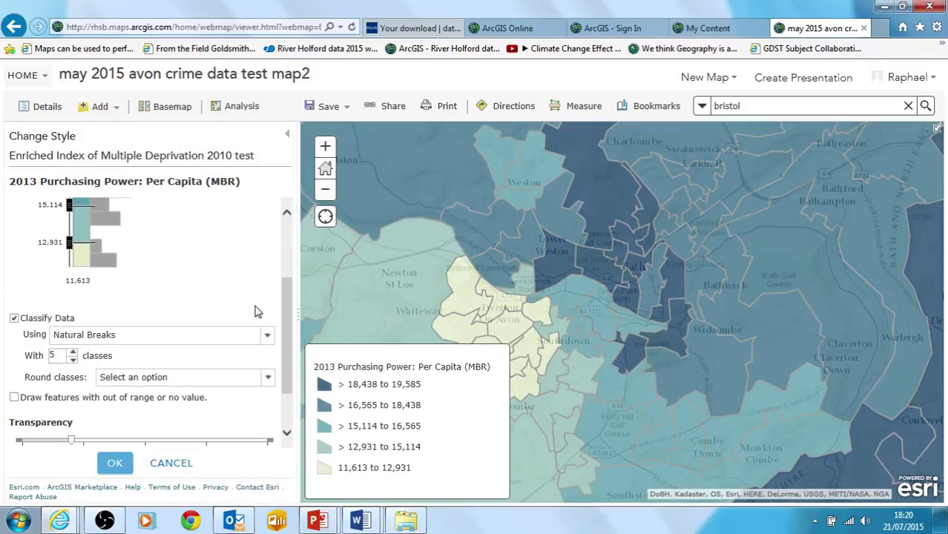
Review the classification methods and fill colour ramps without changing them, and apply the purchasing power style
{"action": "left_click", "coordinate": [269, 335]}
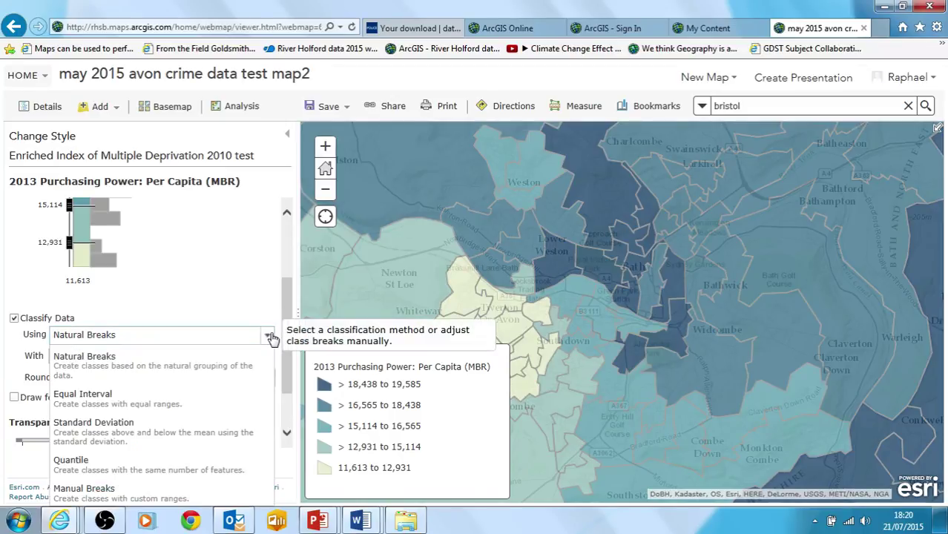
{"action": "scroll", "coordinate": [285, 311], "scroll_direction": "up", "scroll_amount": 3}
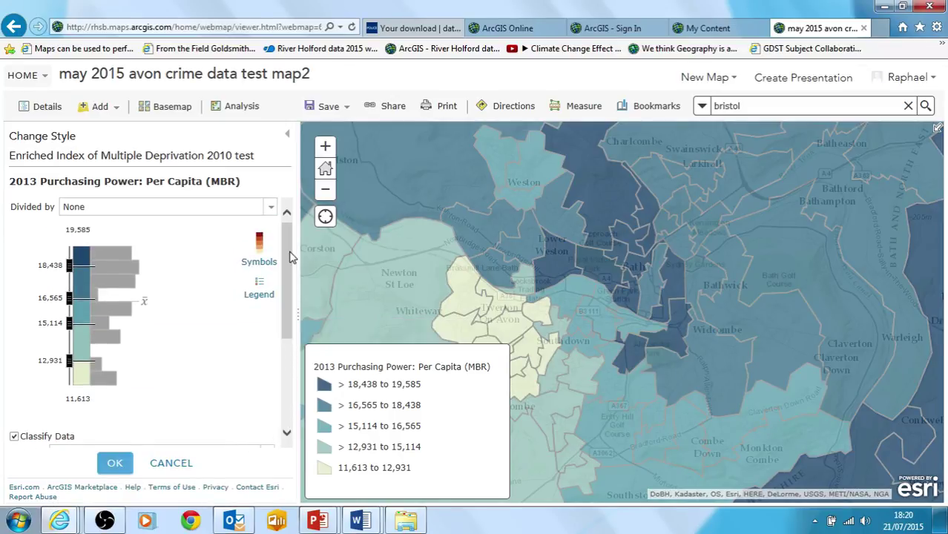
{"action": "left_click", "coordinate": [260, 256]}
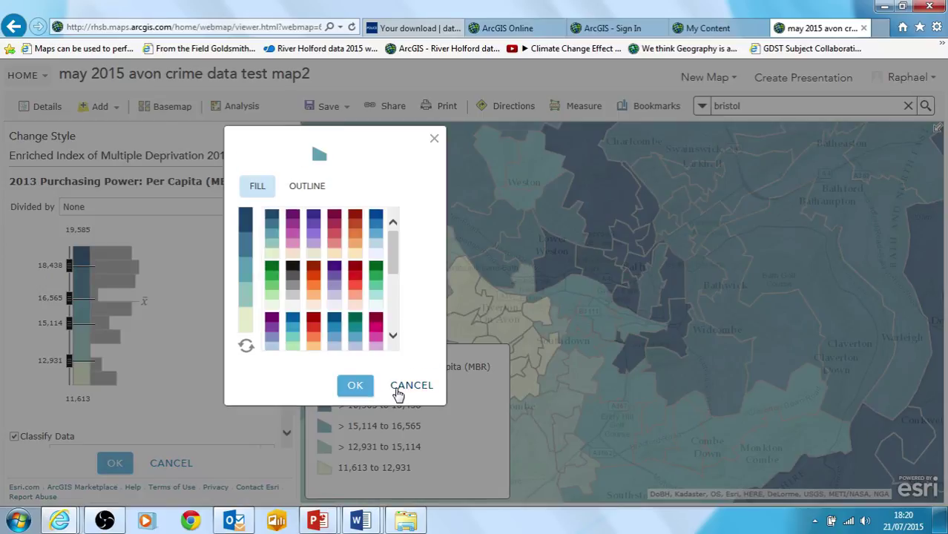
{"action": "left_click", "coordinate": [411, 385]}
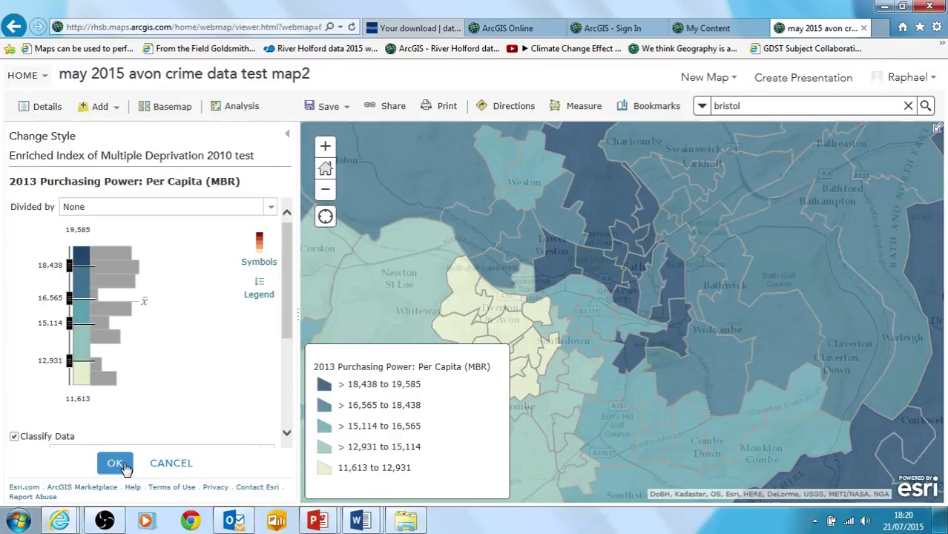
{"action": "left_click", "coordinate": [117, 464]}
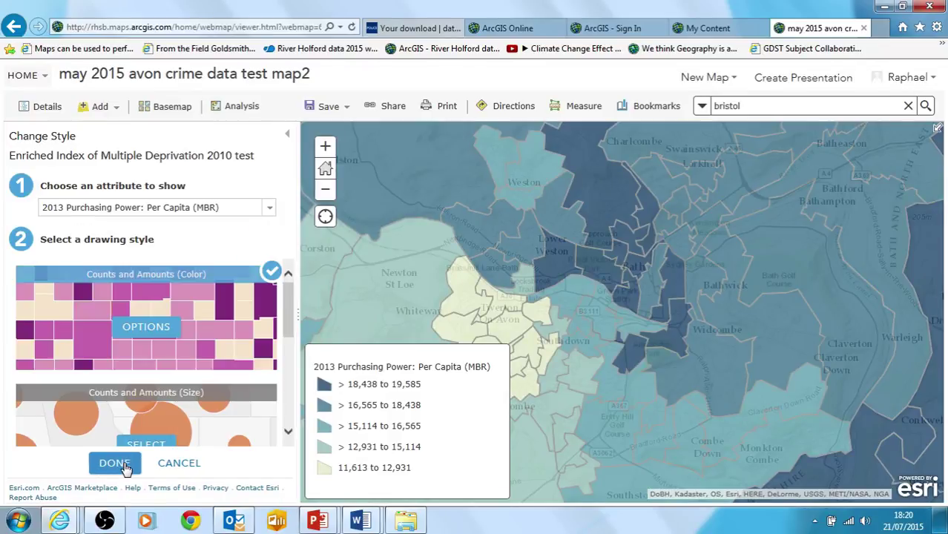
{"action": "left_click", "coordinate": [115, 463]}
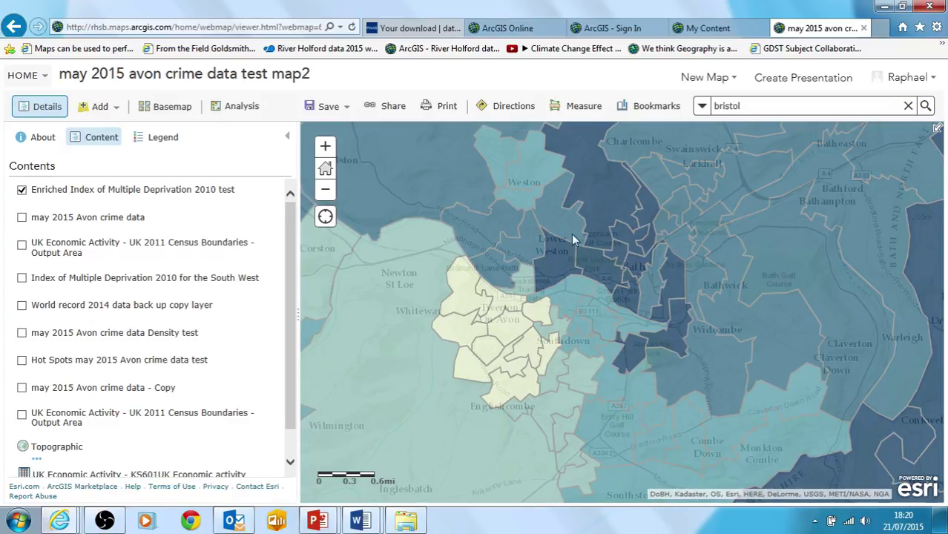
Show the map legend and check the per capita purchasing power of the darkest area east of Weston
{"action": "left_click", "coordinate": [138, 138]}
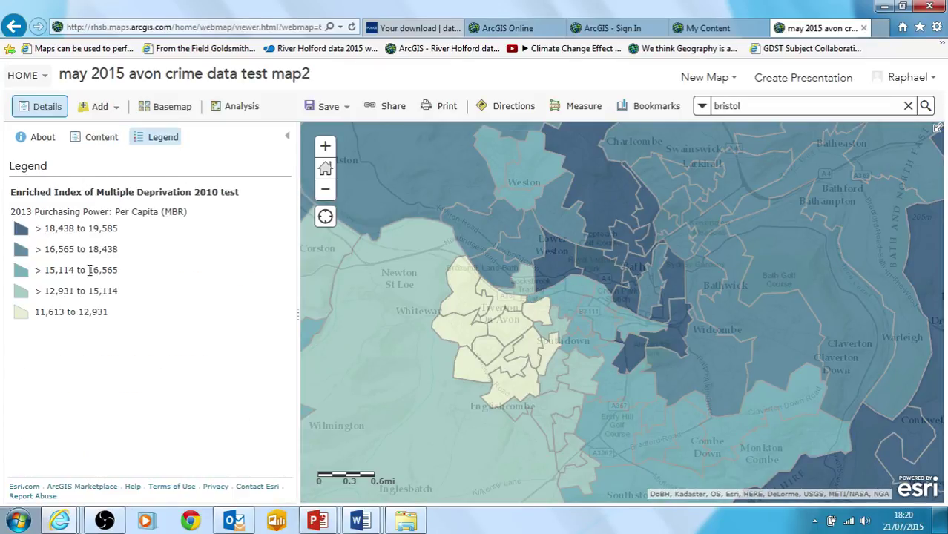
{"action": "left_click_drag", "start_coordinate": [55, 227], "coordinate": [133, 232]}
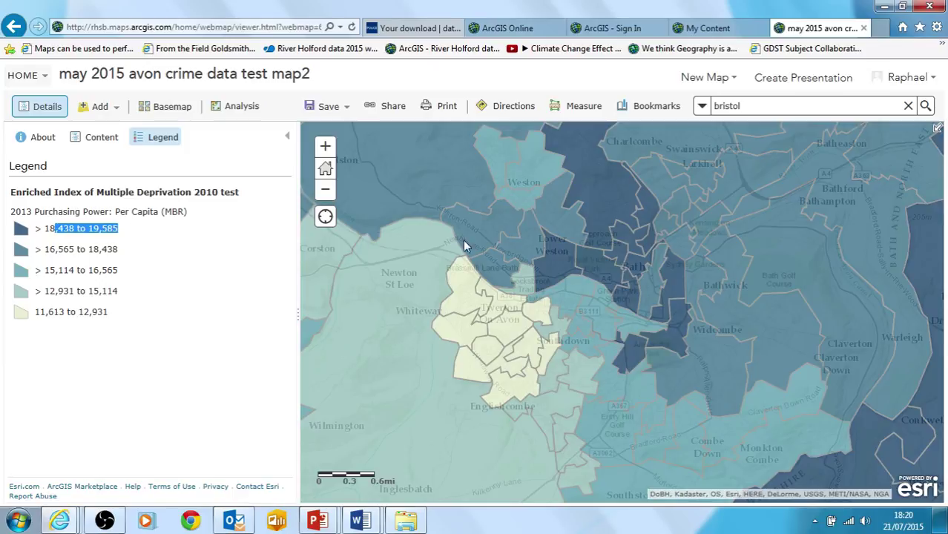
{"action": "left_click", "coordinate": [614, 212]}
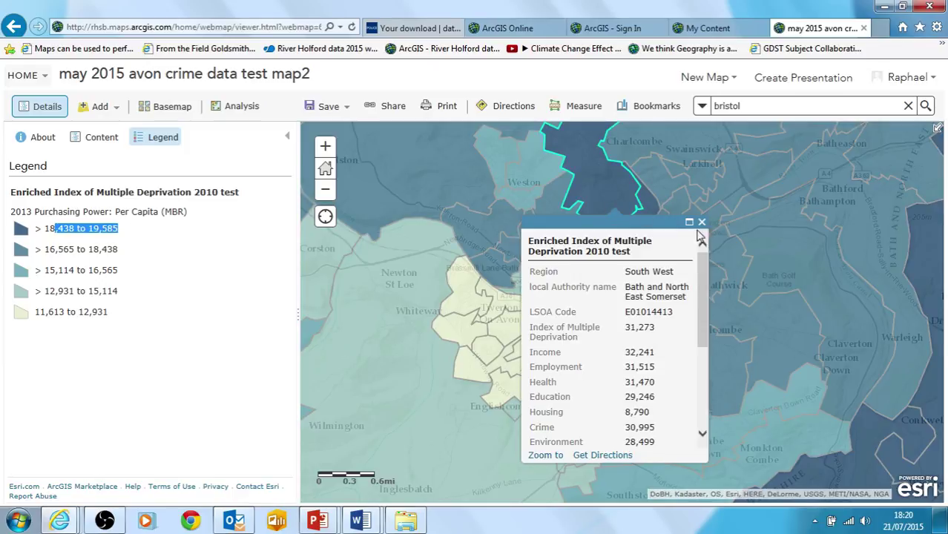
{"action": "mouse_move", "coordinate": [698, 330]}
{"action": "left_mouse_down"}
{"action": "mouse_move", "coordinate": [694, 360]}
{"action": "mouse_move", "coordinate": [668, 391]}
{"action": "mouse_move", "coordinate": [637, 369]}
{"action": "left_mouse_up"}
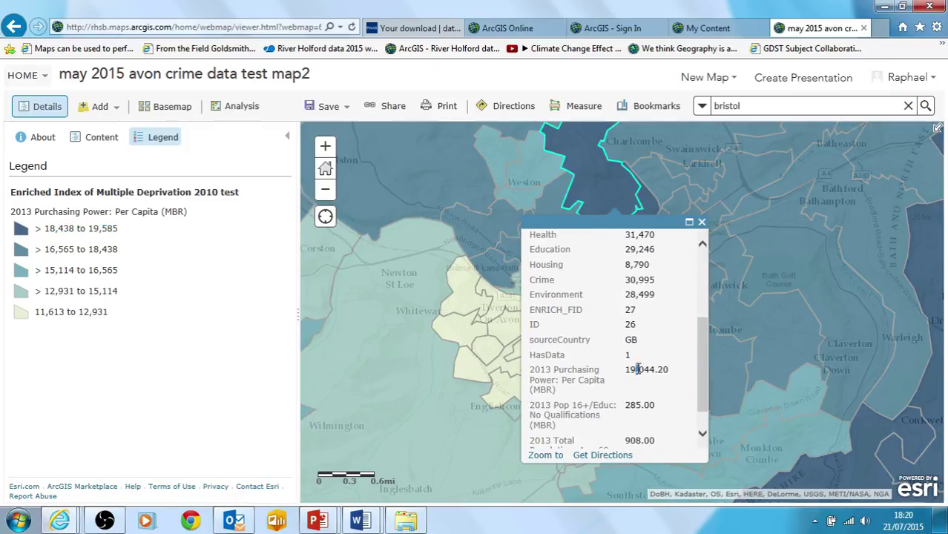
{"action": "left_click", "coordinate": [702, 222]}
Check the per capita purchasing power of a palest-coloured area at Twerton on Avon, and close its details
{"action": "left_click", "coordinate": [502, 335]}
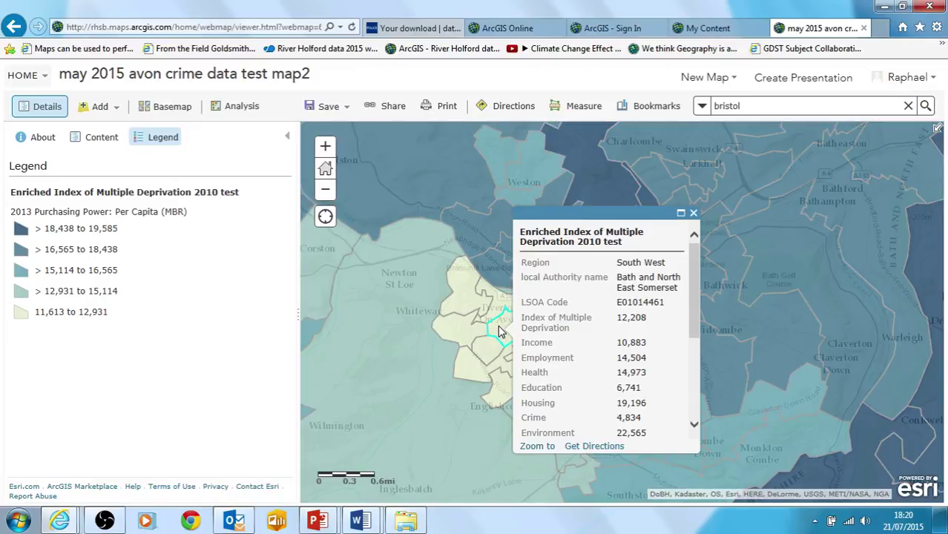
{"action": "left_click_drag", "start_coordinate": [698, 308], "coordinate": [703, 366]}
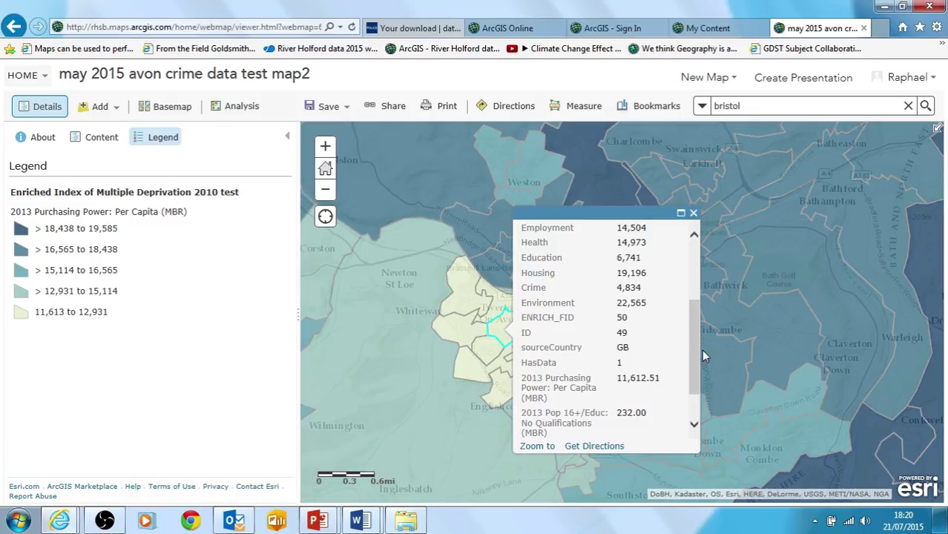
{"action": "left_click_drag", "start_coordinate": [616, 380], "coordinate": [644, 380]}
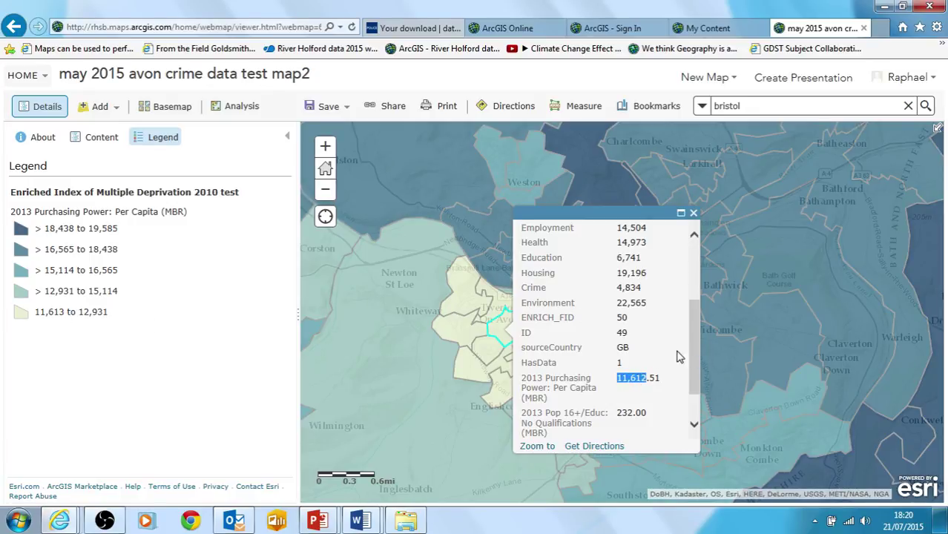
{"action": "left_click", "coordinate": [694, 213]}
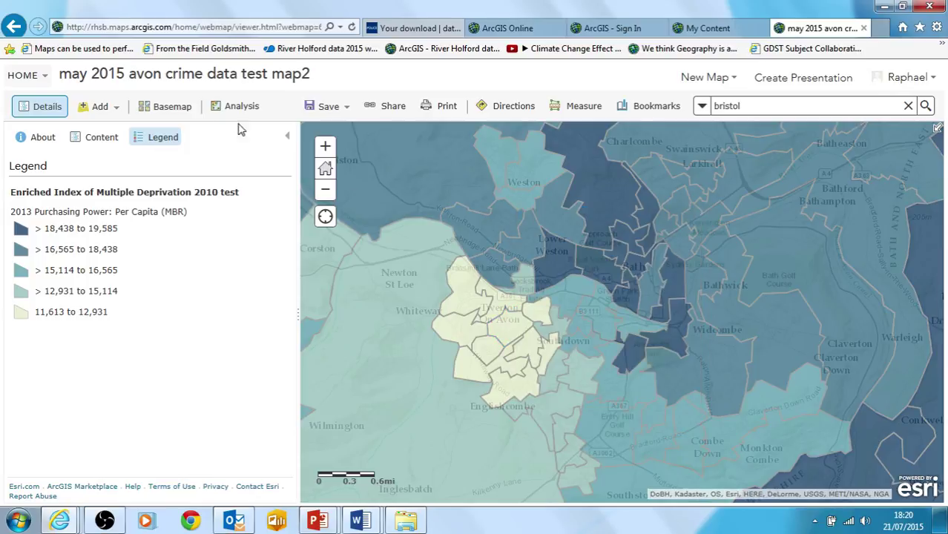
Turn on the may 2015 Avon crime data layer and move it above the enriched deprivation layer
{"action": "left_click", "coordinate": [90, 137]}
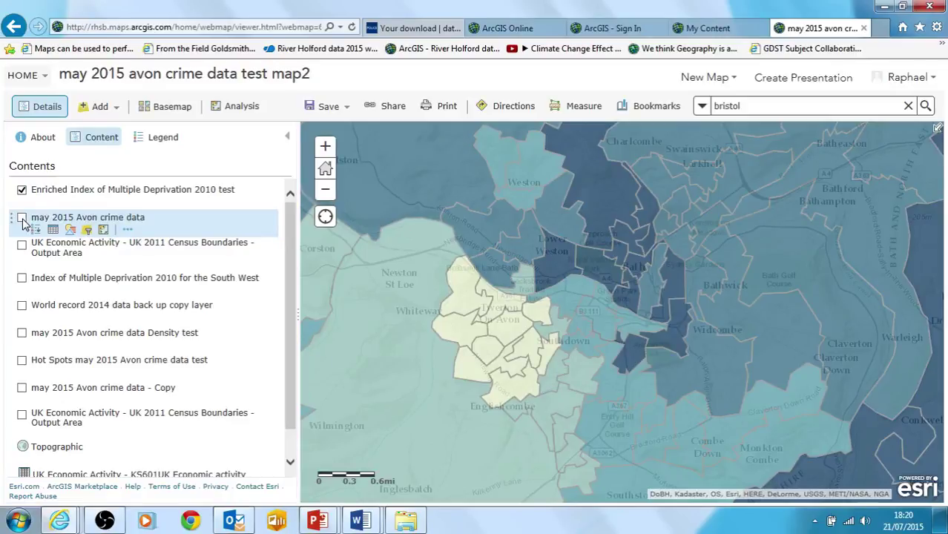
{"action": "left_click", "coordinate": [327, 190]}
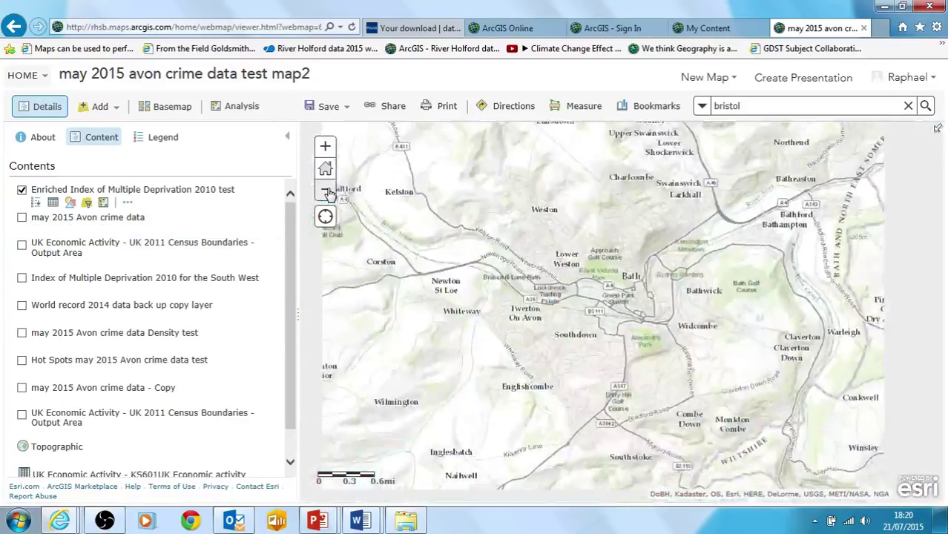
{"action": "left_click", "coordinate": [328, 190]}
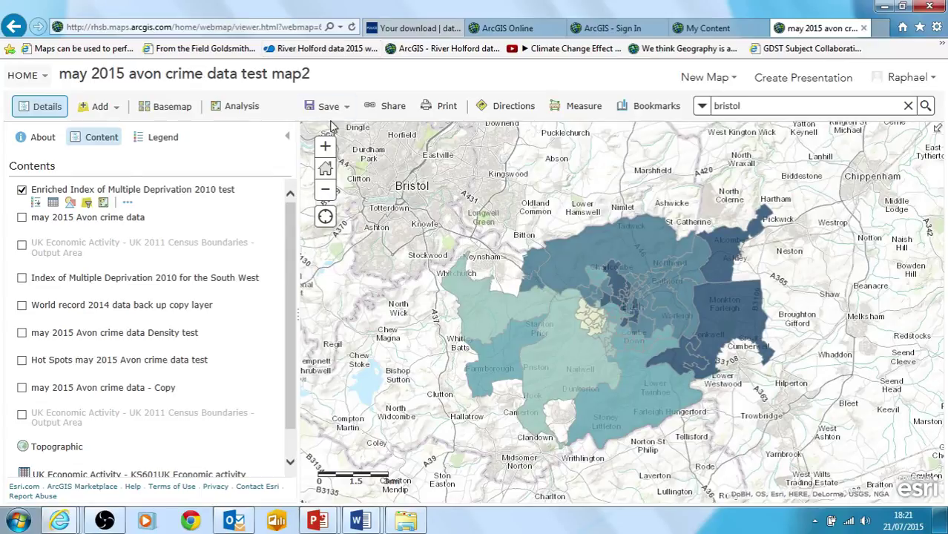
{"action": "left_click", "coordinate": [326, 146]}
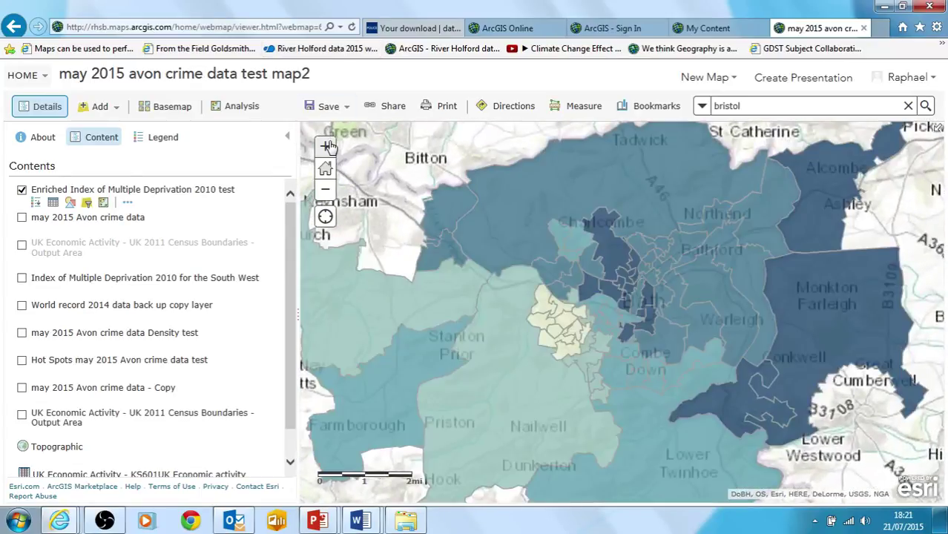
{"action": "left_click", "coordinate": [326, 146]}
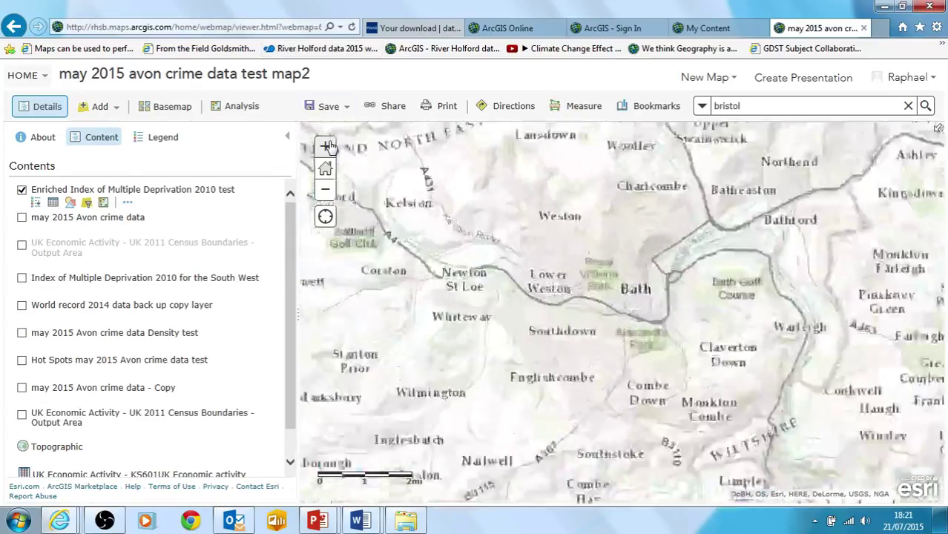
{"action": "left_click", "coordinate": [326, 147]}
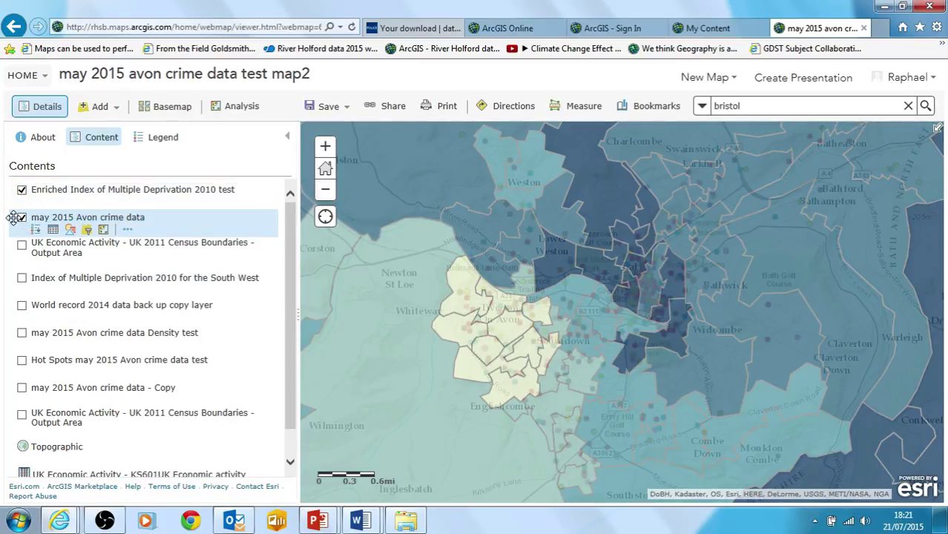
{"action": "left_click_drag", "start_coordinate": [18, 222], "coordinate": [22, 191]}
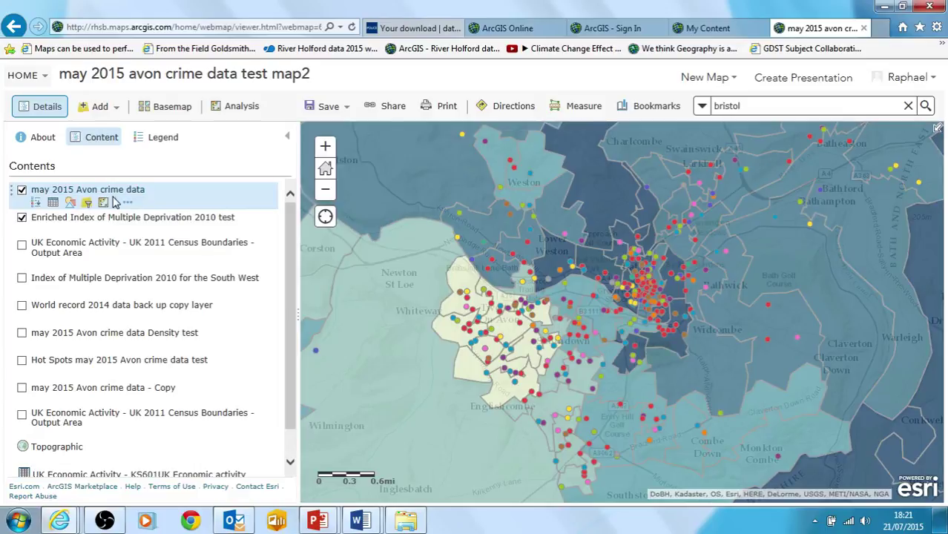
Show the crime type legend of the may 2015 Avon crime data layer and review its filter and style options without changing them
{"action": "left_click", "coordinate": [86, 202]}
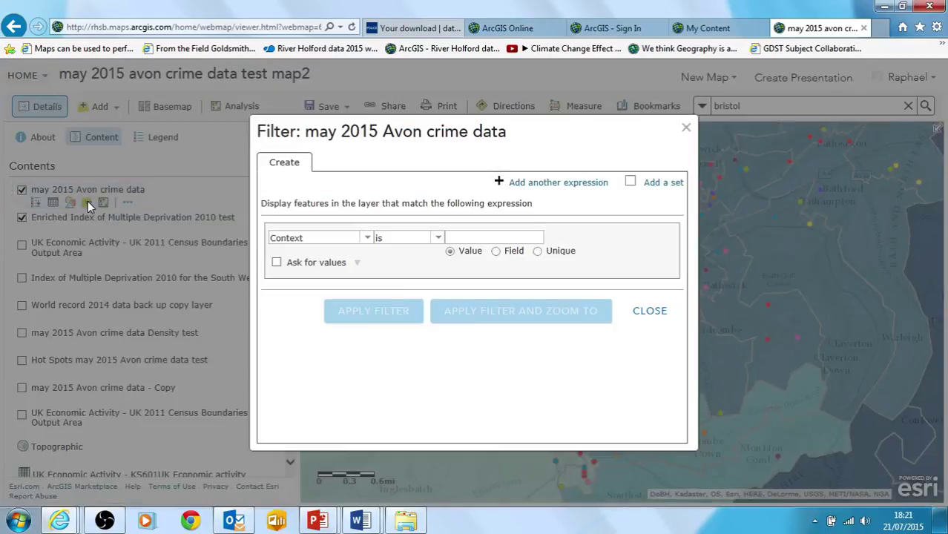
{"action": "left_click", "coordinate": [685, 129]}
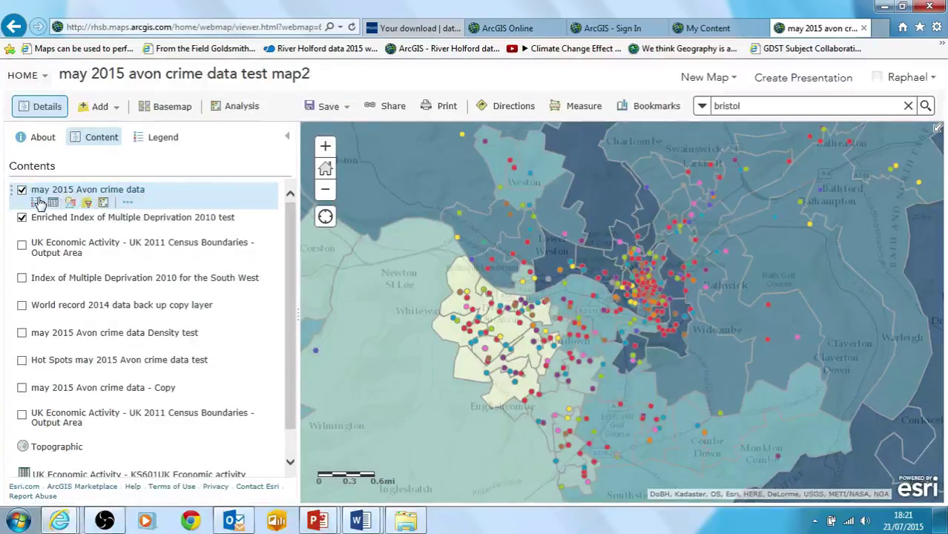
{"action": "left_click", "coordinate": [35, 203]}
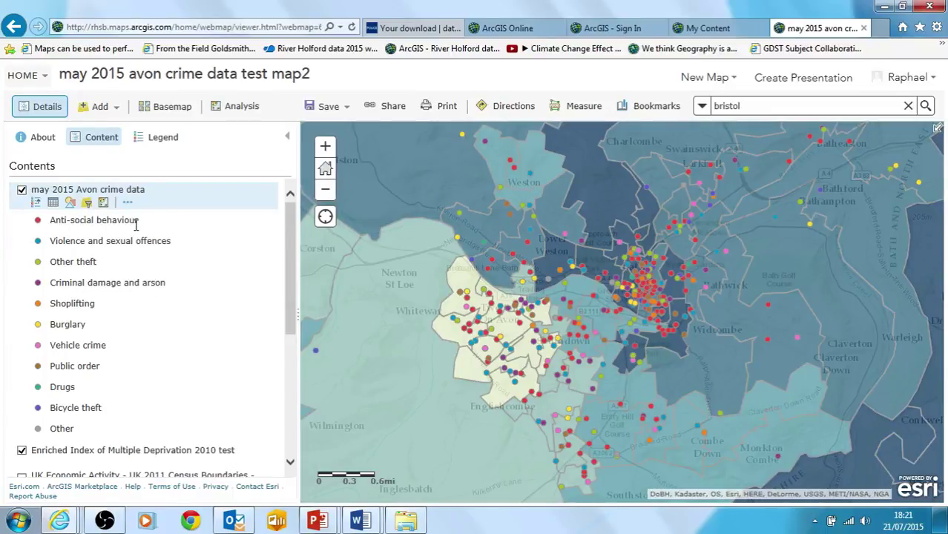
{"action": "left_click", "coordinate": [70, 204]}
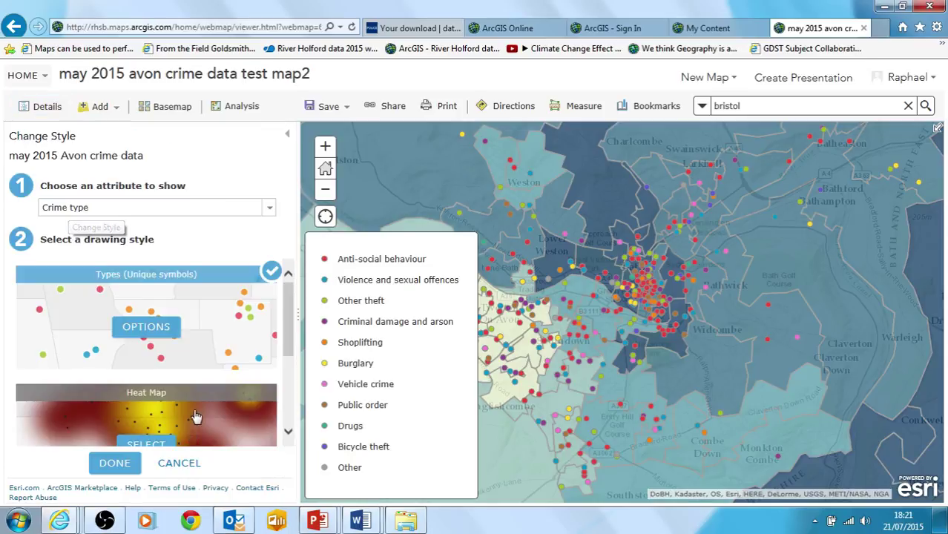
{"action": "left_click", "coordinate": [179, 463]}
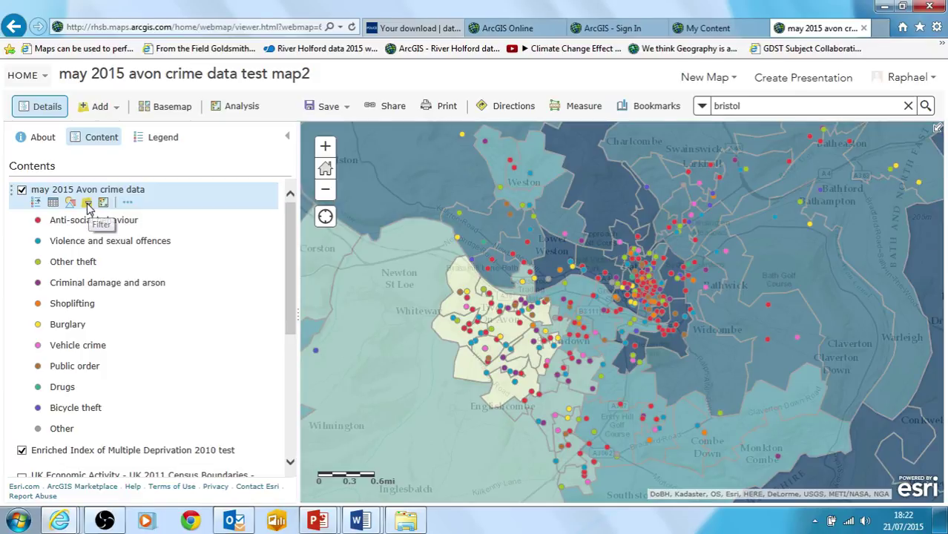
Filter the may 2015 Avon crime data layer to features whose Crime type starts with "crim"
{"action": "left_click", "coordinate": [87, 204]}
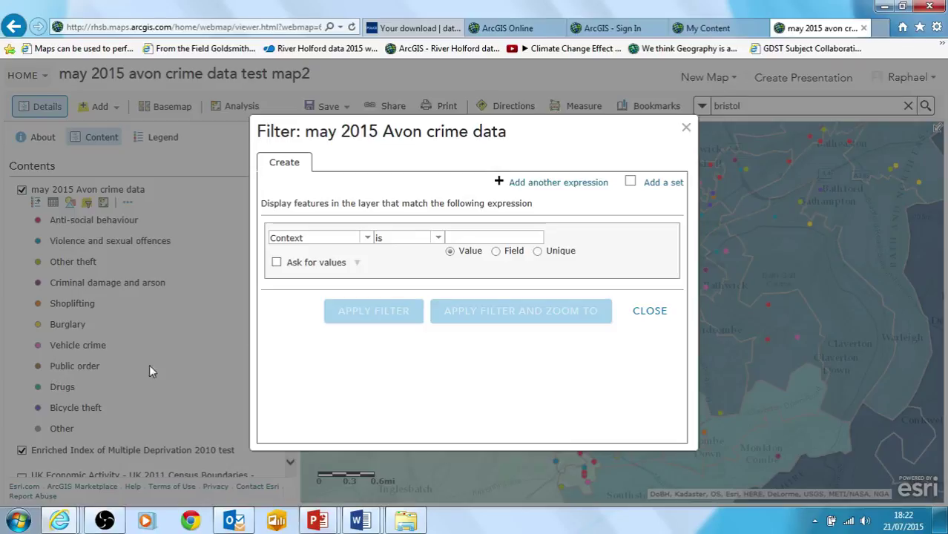
{"action": "left_click", "coordinate": [366, 237]}
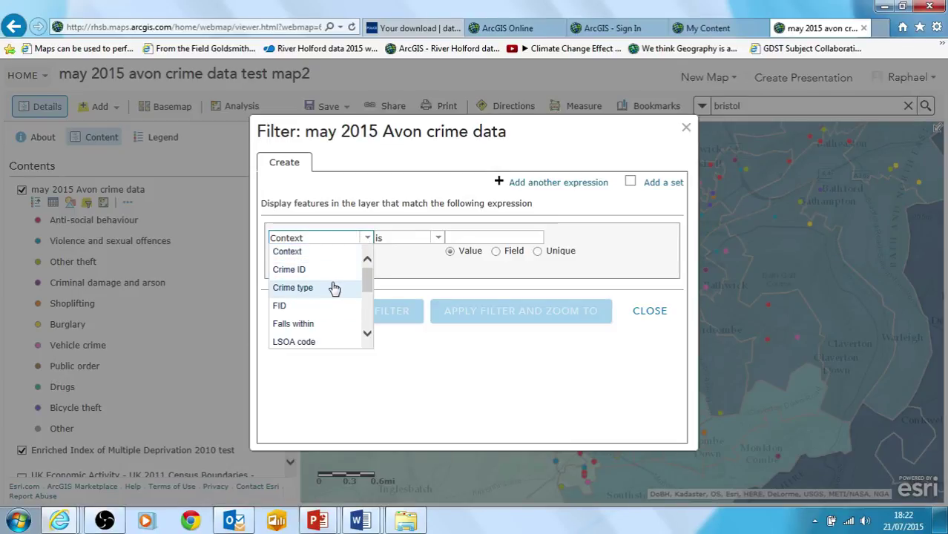
{"action": "left_click", "coordinate": [304, 288]}
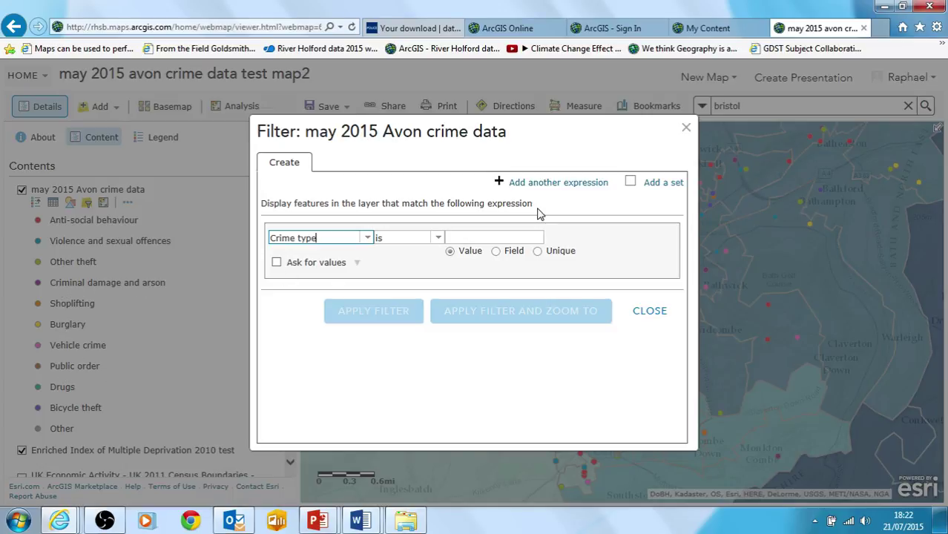
{"action": "left_click", "coordinate": [437, 239]}
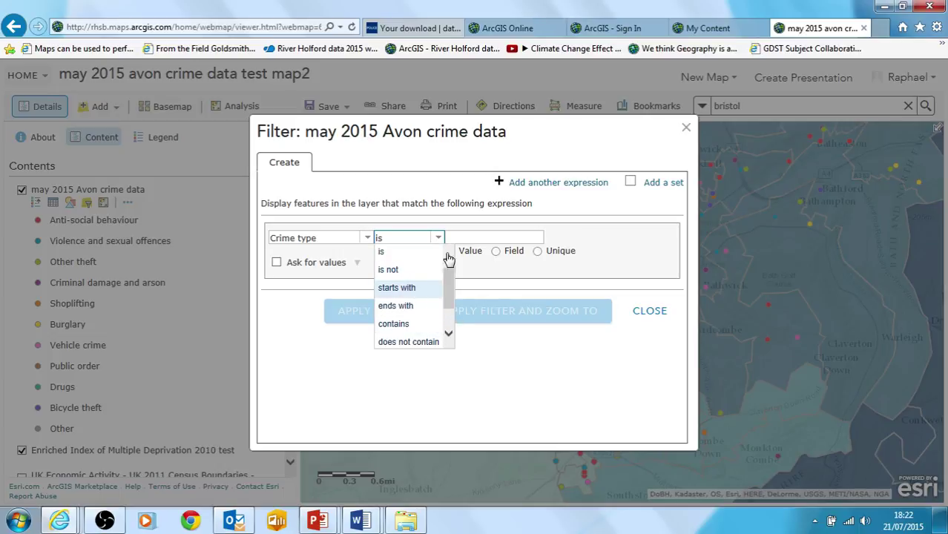
{"action": "left_click", "coordinate": [464, 236]}
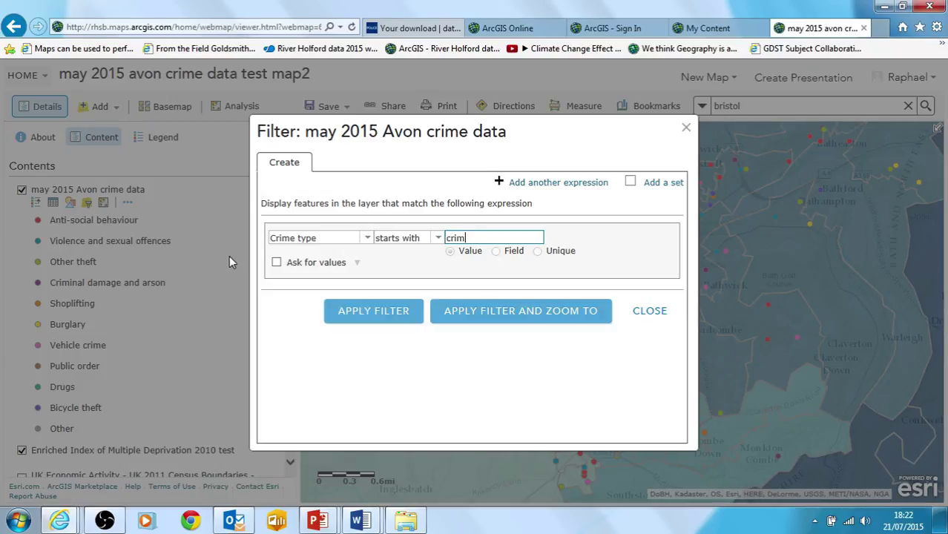
{"action": "left_click", "coordinate": [369, 319]}
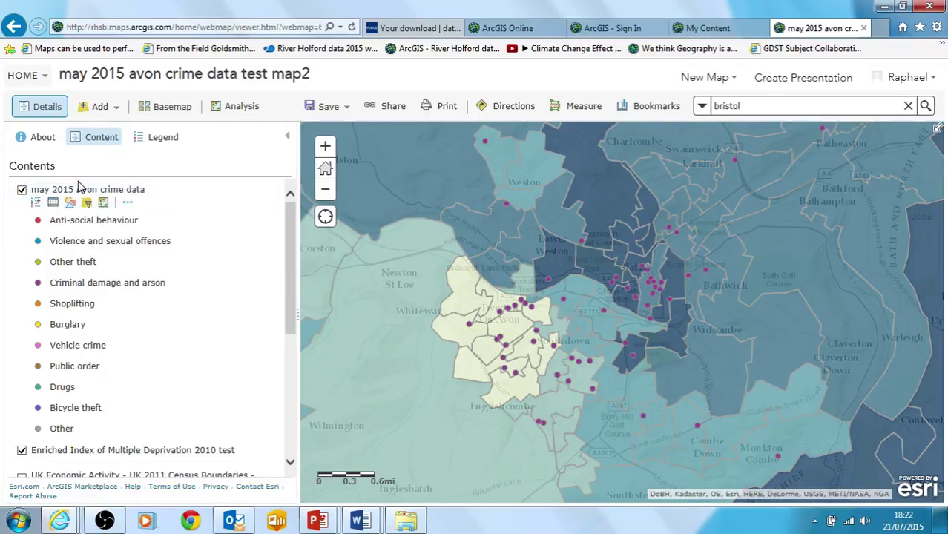
Hide the Enriched Index of Multiple Deprivation 2010 test layer and create a map notes layer named "study areas" from the Map Notes template
{"action": "left_click", "coordinate": [54, 190]}
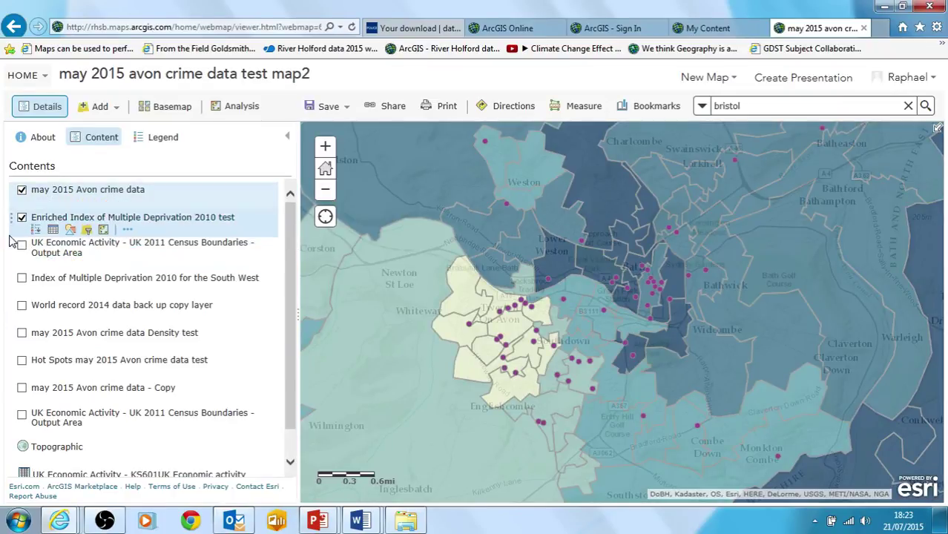
{"action": "left_click", "coordinate": [22, 216]}
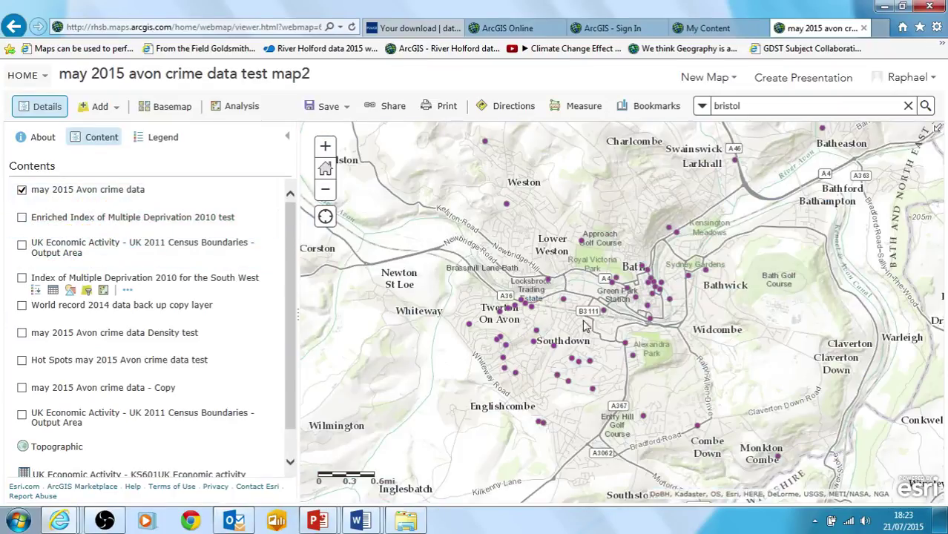
{"action": "left_click", "coordinate": [118, 109]}
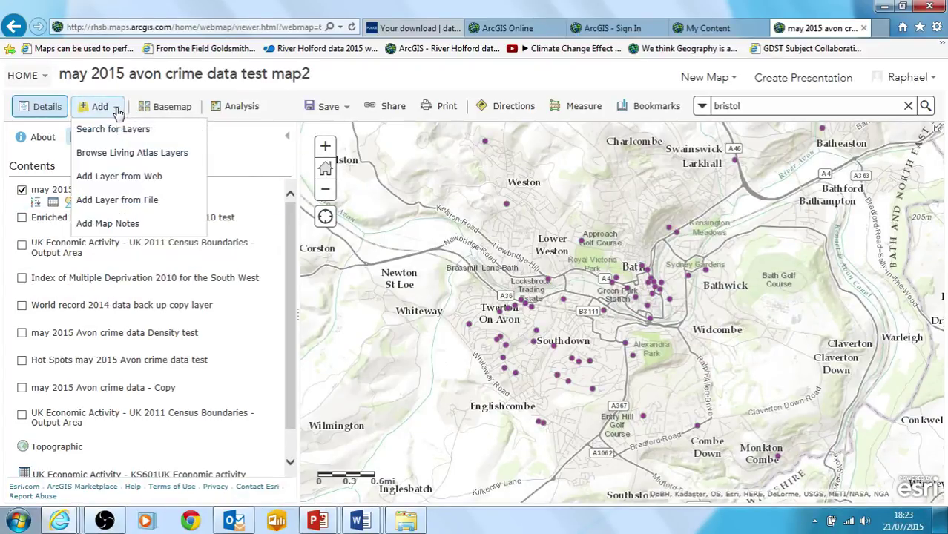
{"action": "left_click", "coordinate": [129, 225]}
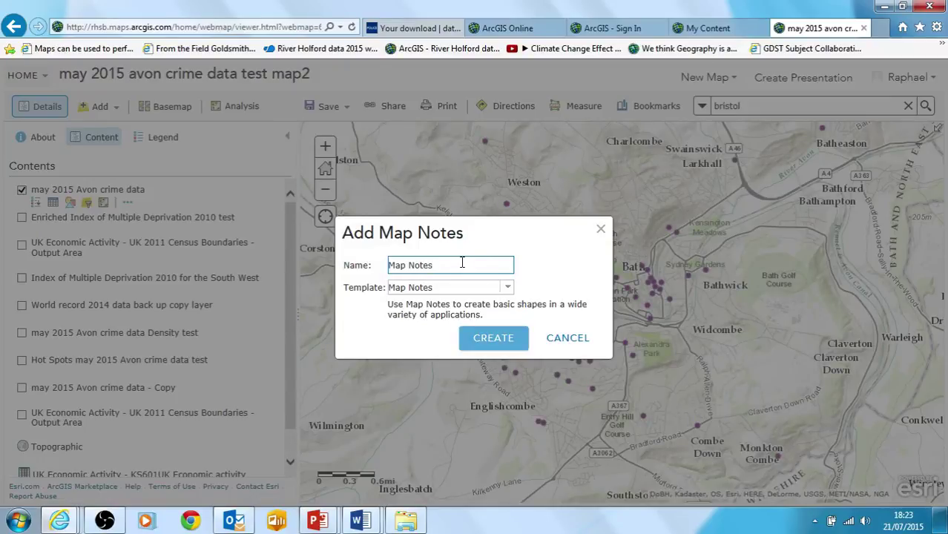
{"action": "left_click_drag", "start_coordinate": [462, 264], "coordinate": [365, 278]}
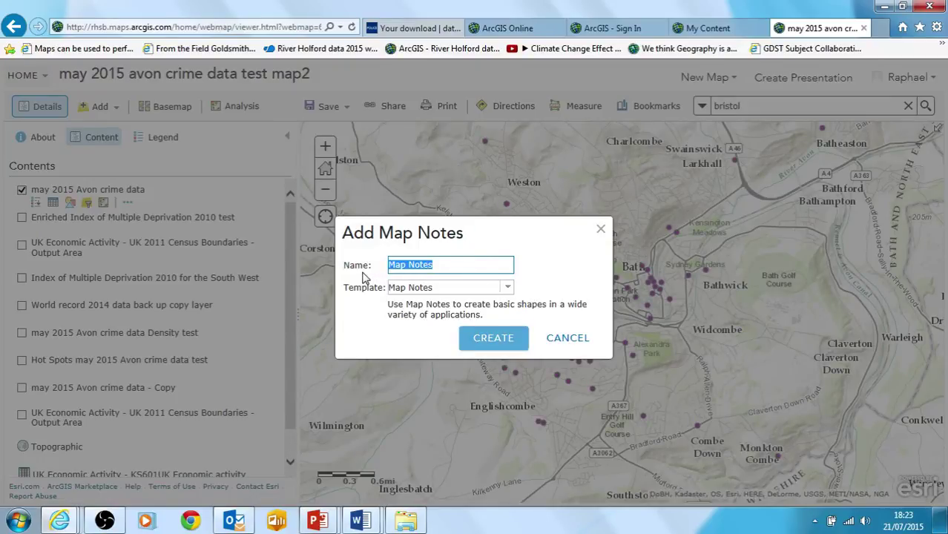
{"action": "type", "text": "study areas"}
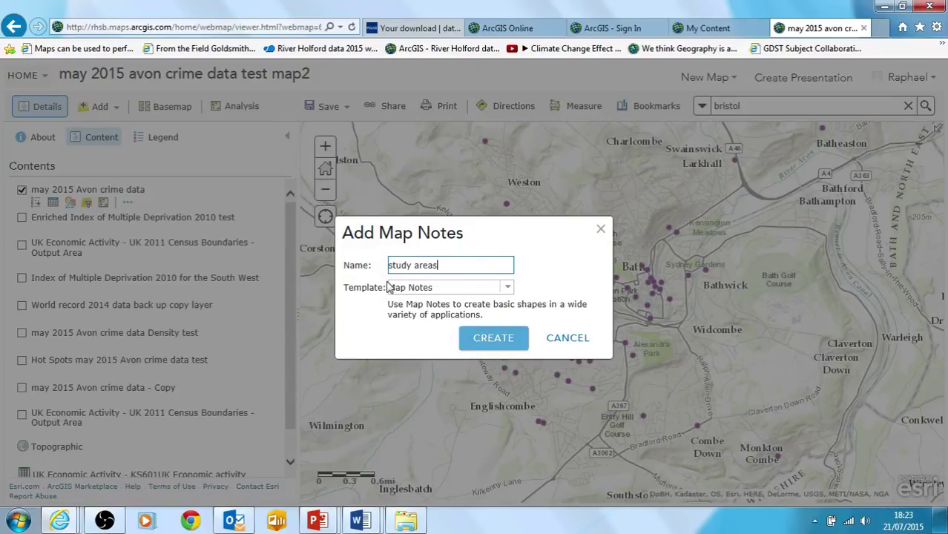
{"action": "left_click", "coordinate": [481, 338]}
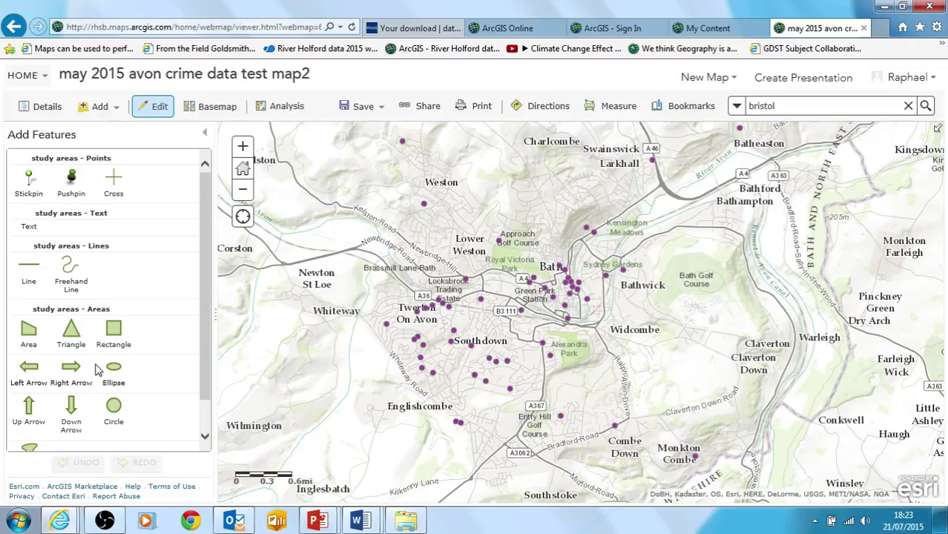
Place a stickpin just north of Twerton on Avon and title it "site 1"
{"action": "left_click", "coordinate": [29, 187]}
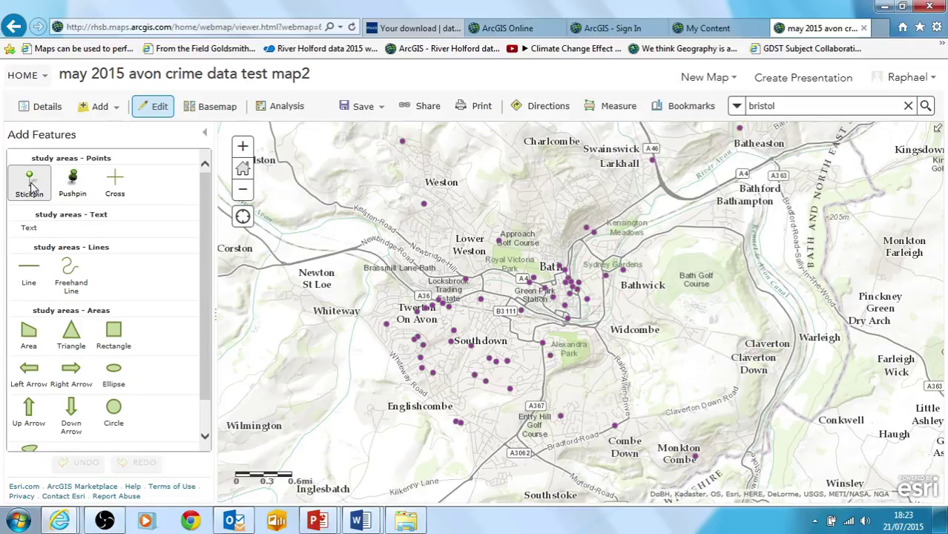
{"action": "left_click", "coordinate": [414, 302]}
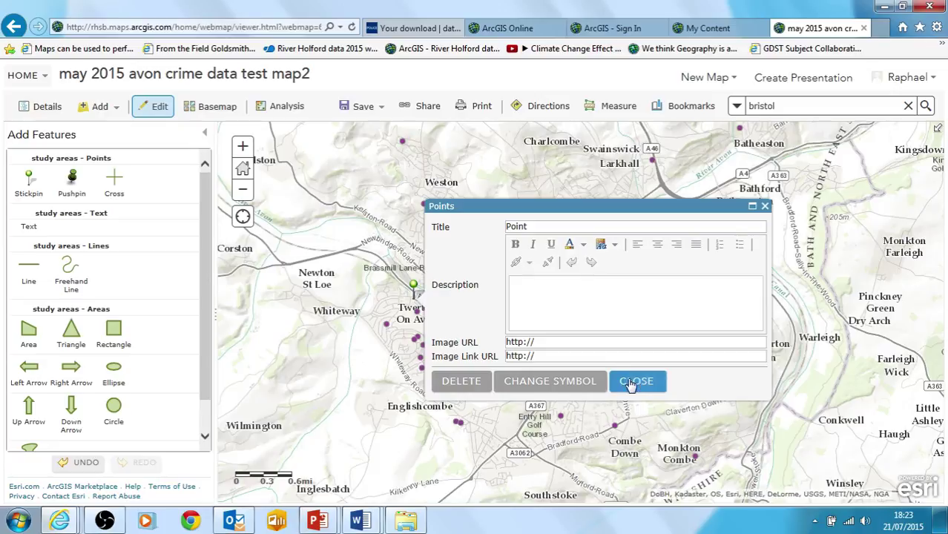
{"action": "double_click", "coordinate": [538, 228]}
{"action": "type", "text": "site 1"}
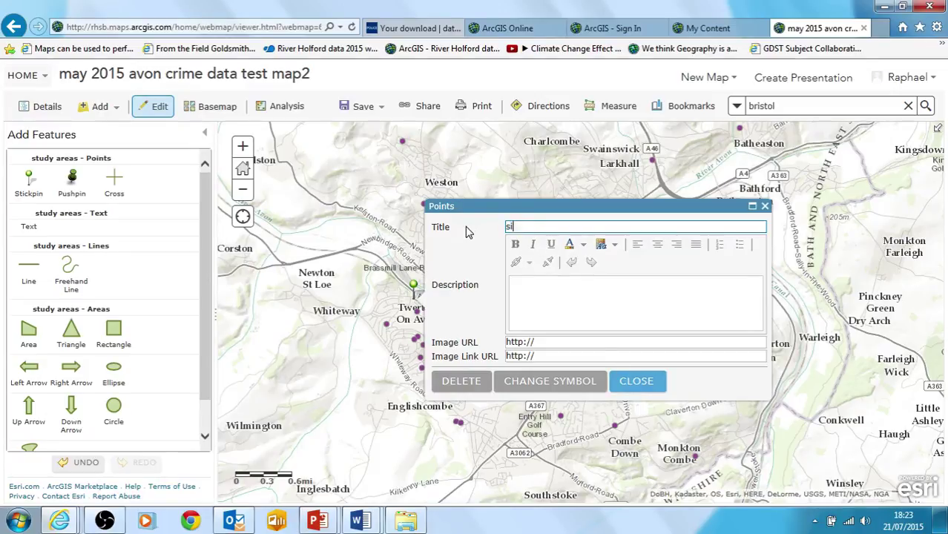
{"action": "left_click", "coordinate": [635, 385]}
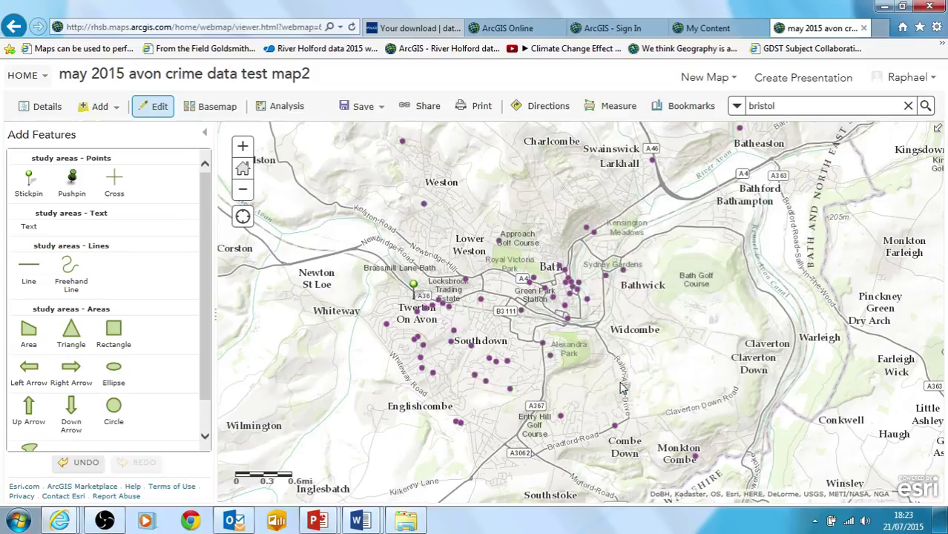
Add a stickpin between Southdown and Alexandra Park and title it "site 2"
{"action": "left_click", "coordinate": [23, 183]}
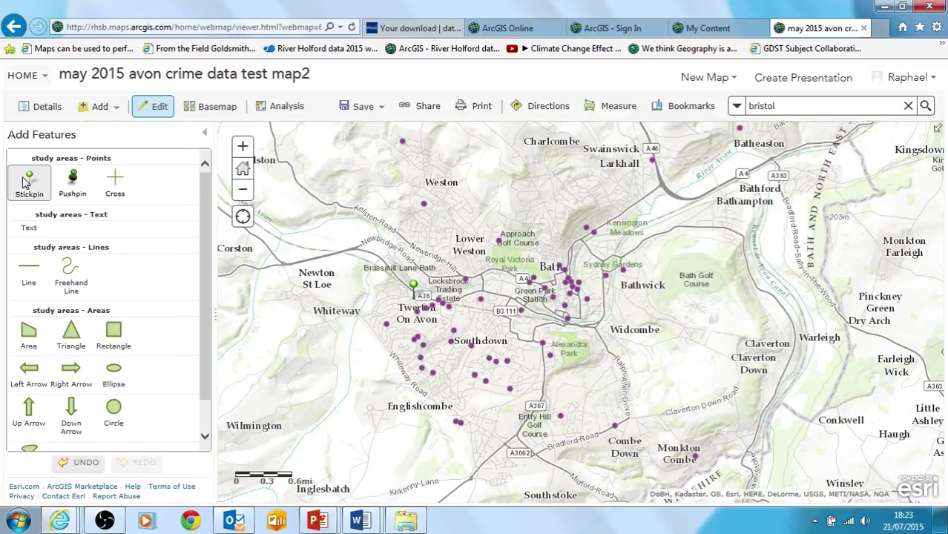
{"action": "left_click", "coordinate": [524, 361]}
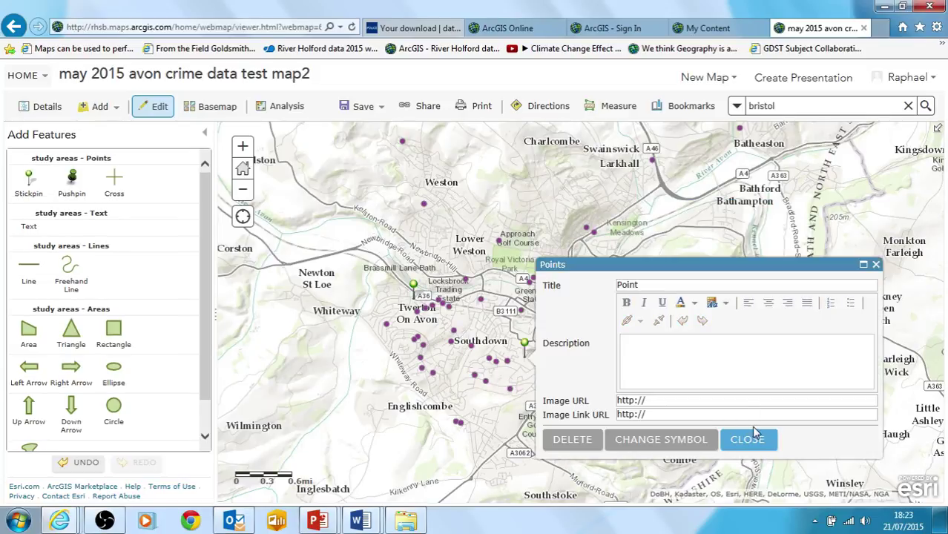
{"action": "left_click_drag", "start_coordinate": [647, 286], "coordinate": [598, 286]}
{"action": "type", "text": "site 2"}
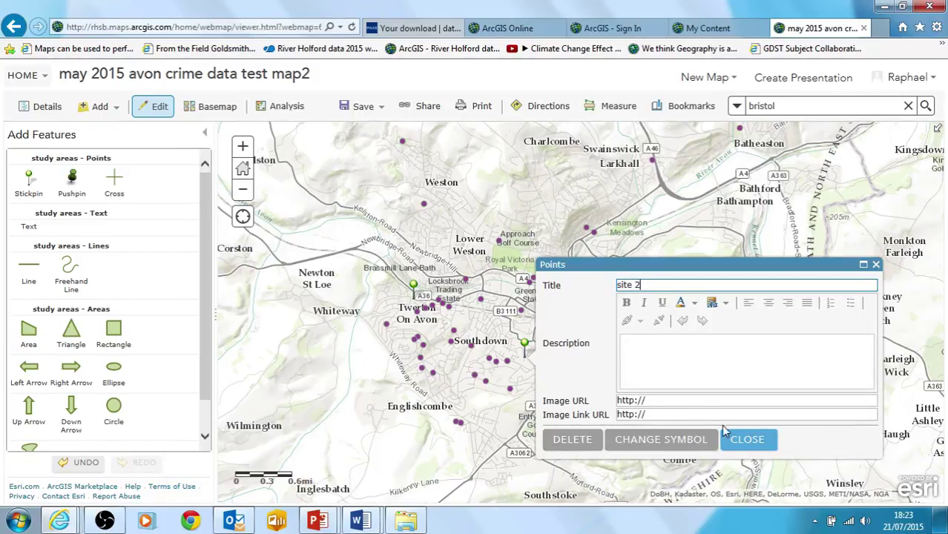
{"action": "left_click", "coordinate": [747, 439]}
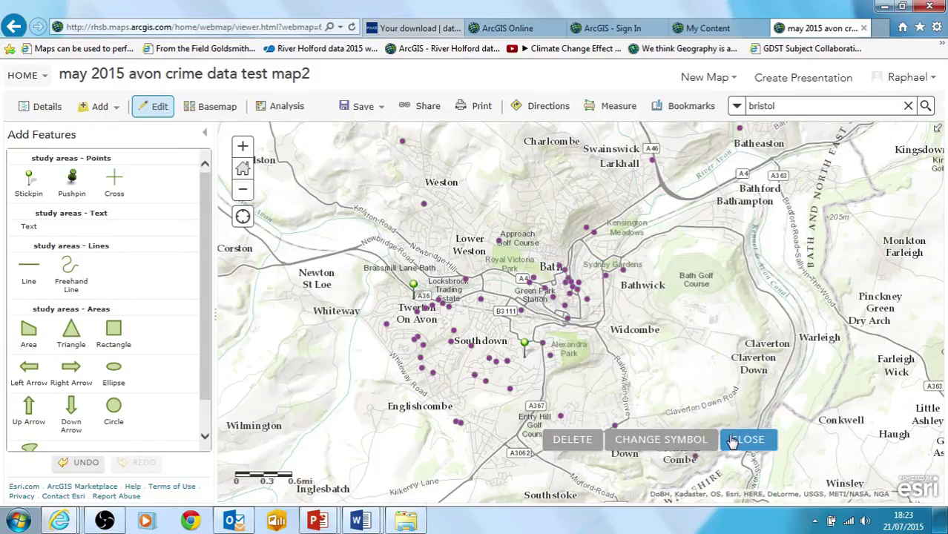
Add a stickpin east of Weston, south of Charlcombe, and title it "site 3"
{"action": "left_click", "coordinate": [27, 179]}
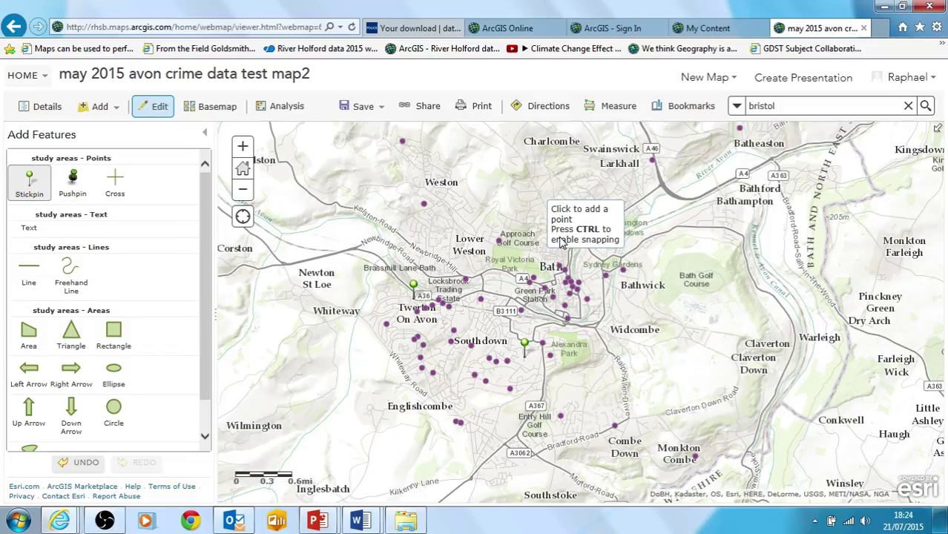
{"action": "left_click", "coordinate": [536, 199]}
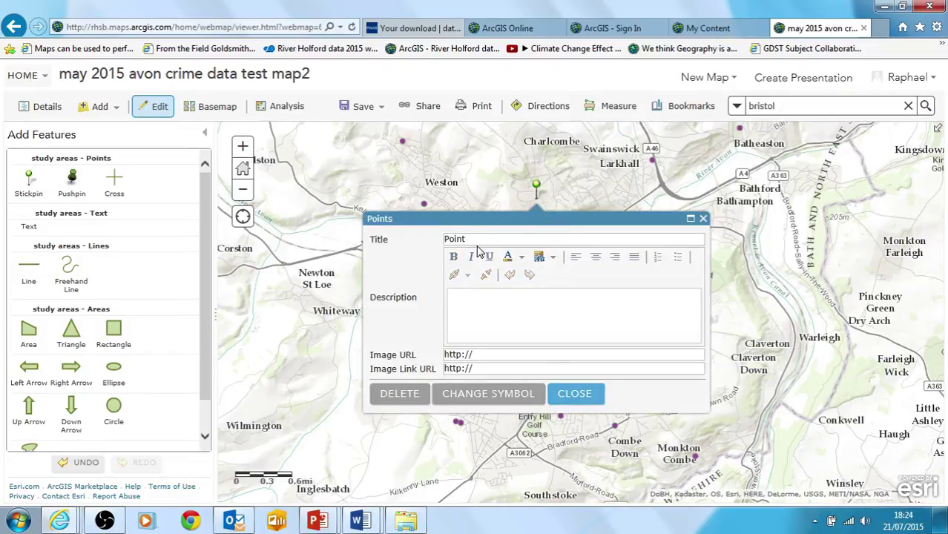
{"action": "double_click", "coordinate": [454, 240]}
{"action": "type", "text": "site 3"}
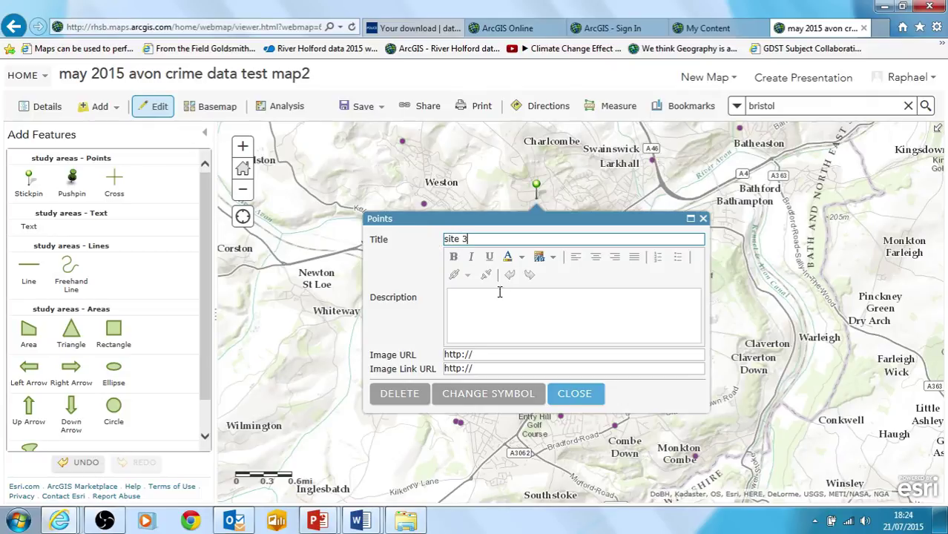
{"action": "left_click", "coordinate": [568, 393]}
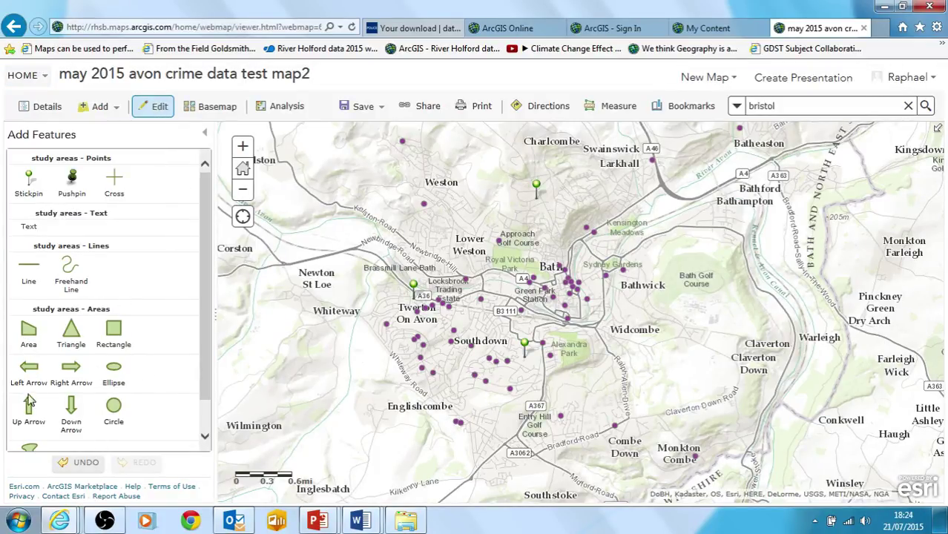
Start an Enrich Layer analysis with study areas_Points as the layer to enrich
{"action": "left_click", "coordinate": [49, 109]}
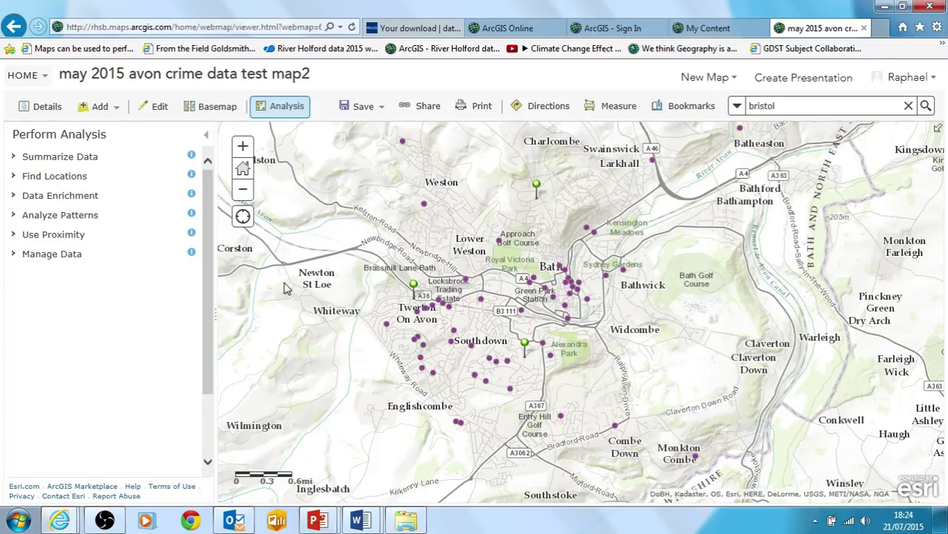
{"action": "left_click", "coordinate": [55, 200]}
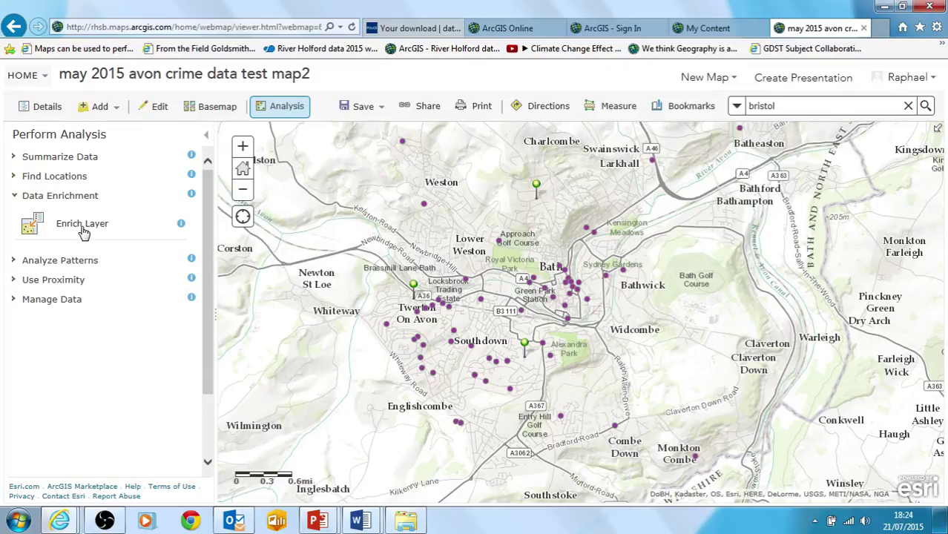
{"action": "left_click", "coordinate": [29, 228]}
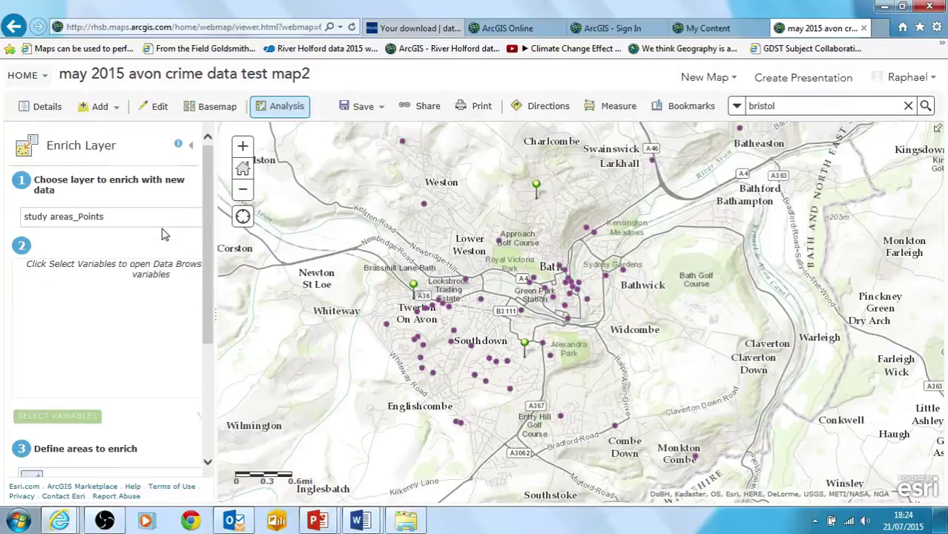
{"action": "left_click", "coordinate": [85, 225]}
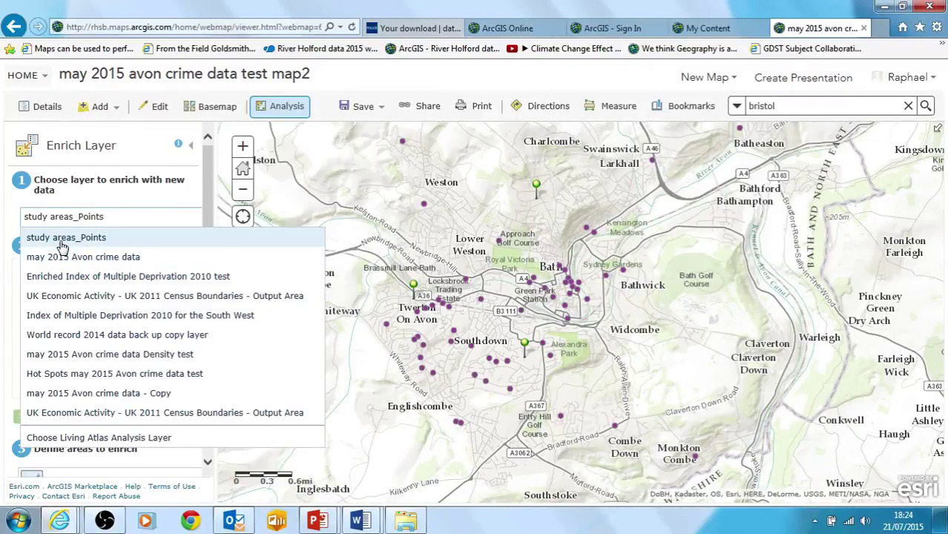
{"action": "left_click", "coordinate": [64, 247]}
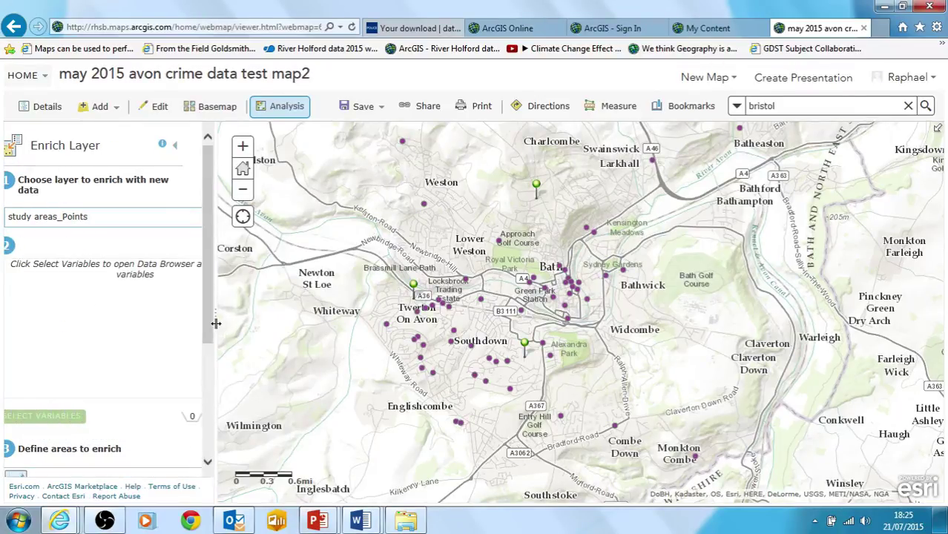
Choose the income variable 2013 Purchasing Power: Per Capita (MBR) as the data to enrich the study areas with
{"action": "left_click_drag", "start_coordinate": [211, 334], "coordinate": [212, 348]}
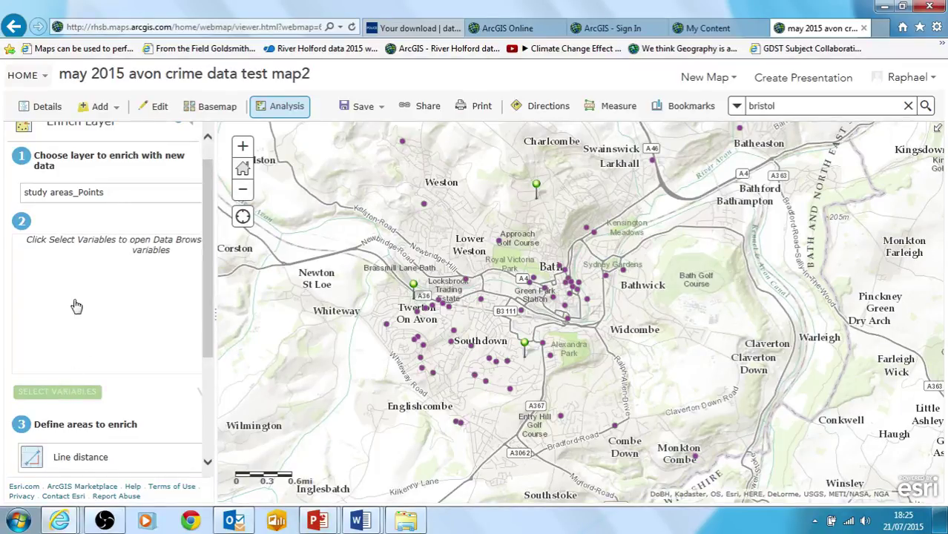
{"action": "left_click", "coordinate": [58, 392]}
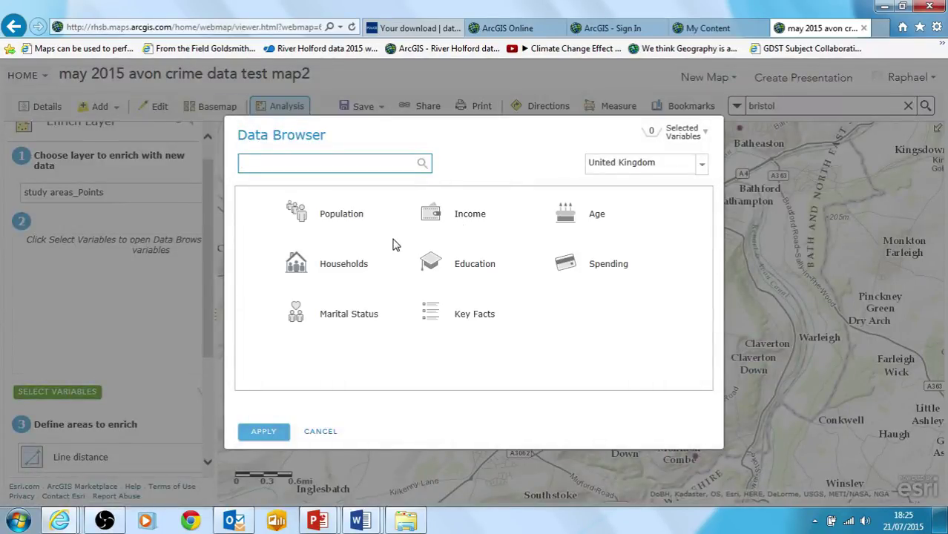
{"action": "left_click", "coordinate": [460, 214]}
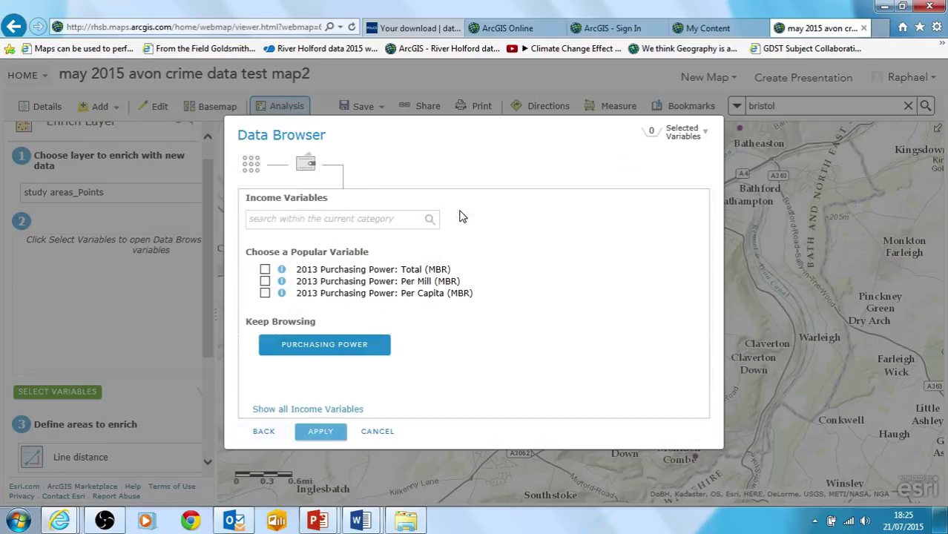
{"action": "left_click", "coordinate": [265, 293]}
{"action": "left_click", "coordinate": [304, 346]}
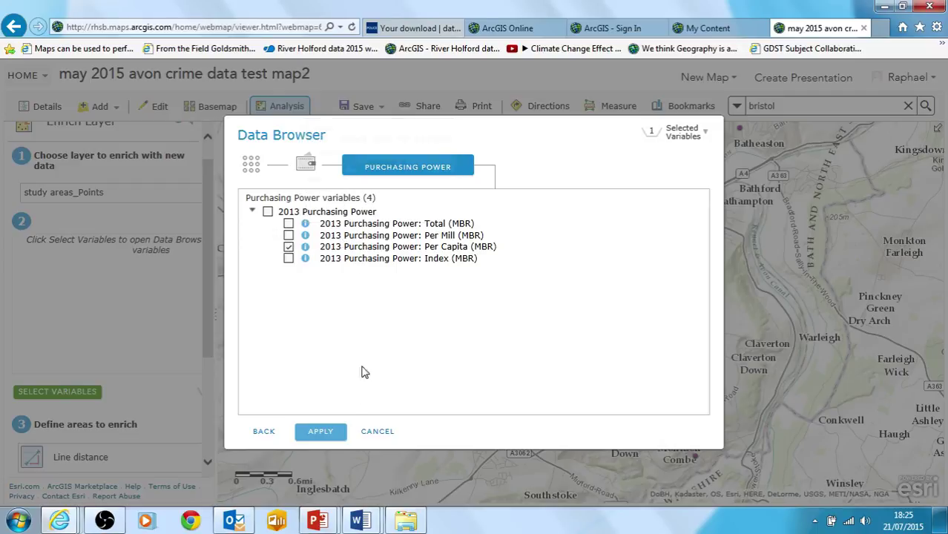
{"action": "left_click", "coordinate": [320, 432]}
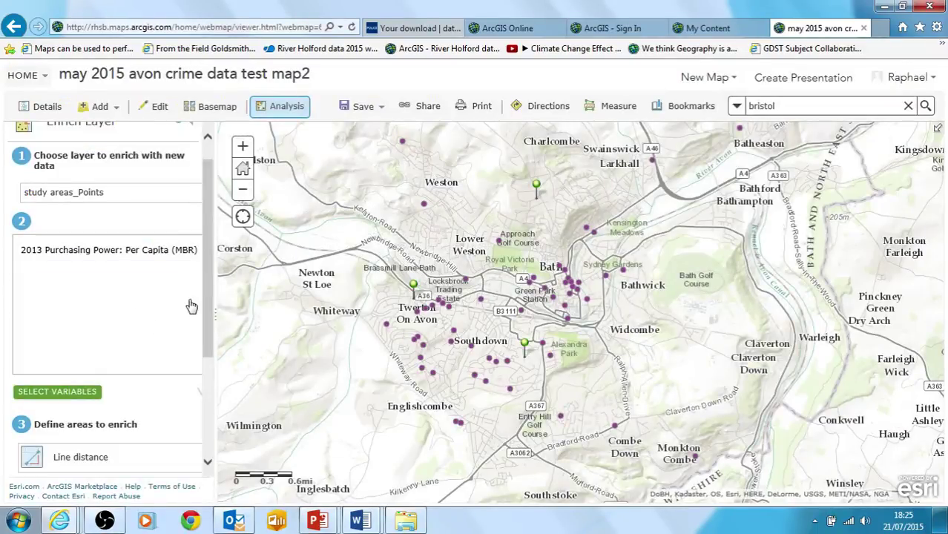
Define the areas to enrich as a line distance of 2 kilometers around each study point
{"action": "left_click_drag", "start_coordinate": [207, 304], "coordinate": [209, 419]}
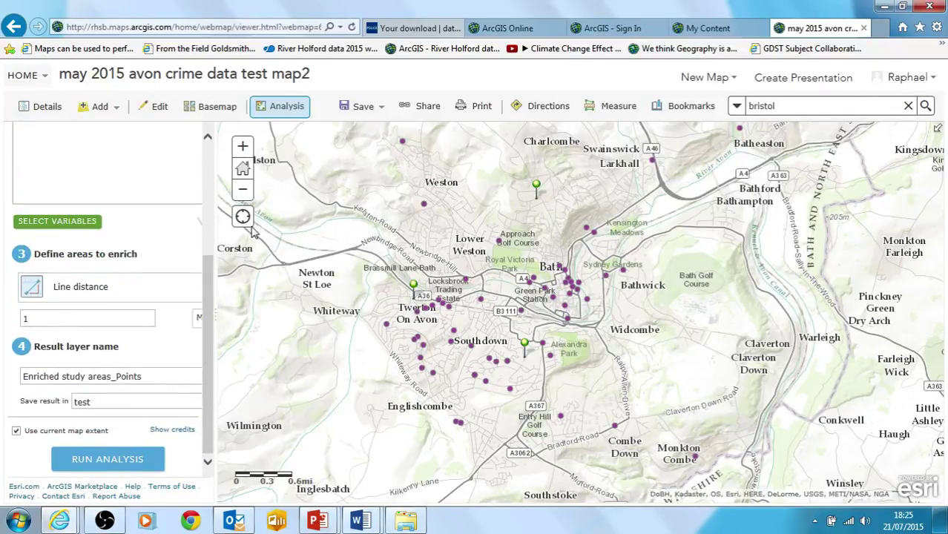
{"action": "left_click_drag", "start_coordinate": [228, 242], "coordinate": [268, 248]}
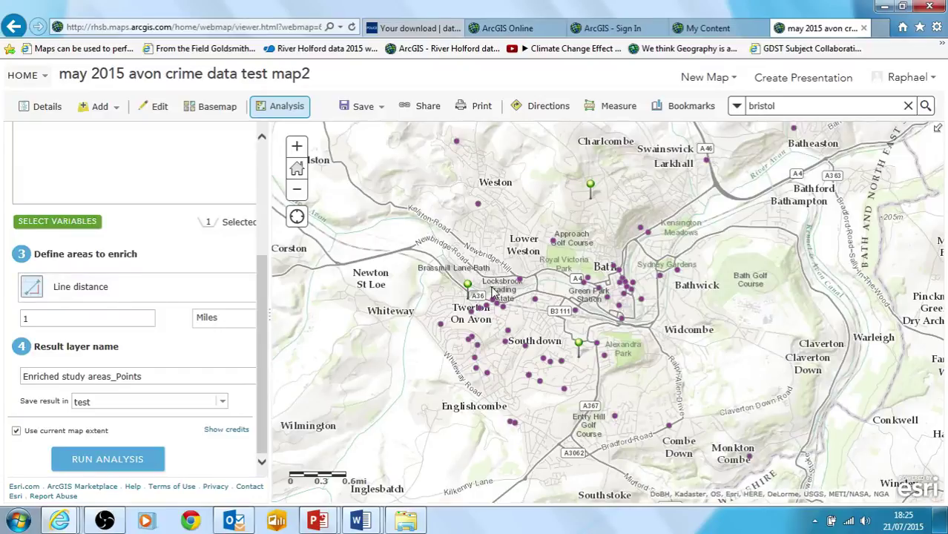
{"action": "left_click", "coordinate": [171, 296]}
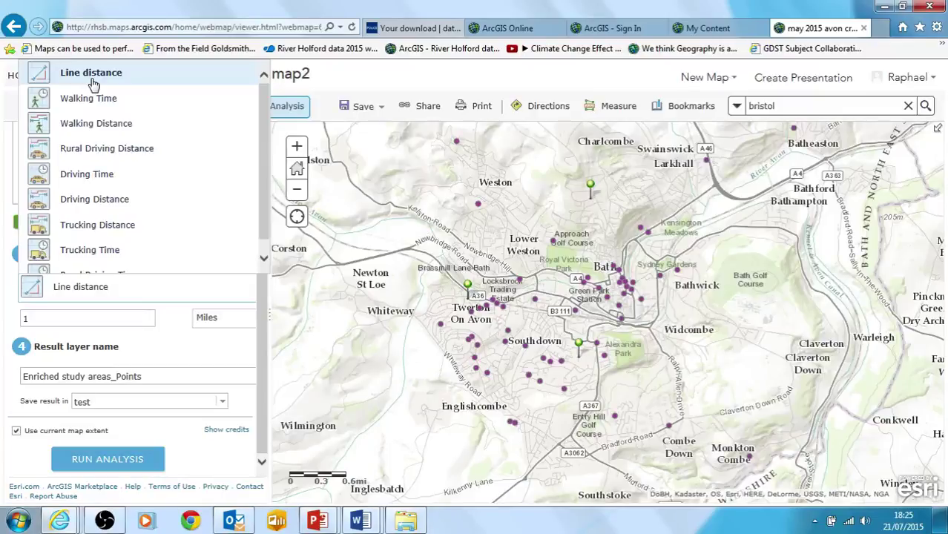
{"action": "scroll", "coordinate": [252, 234], "scroll_direction": "down", "scroll_amount": 2}
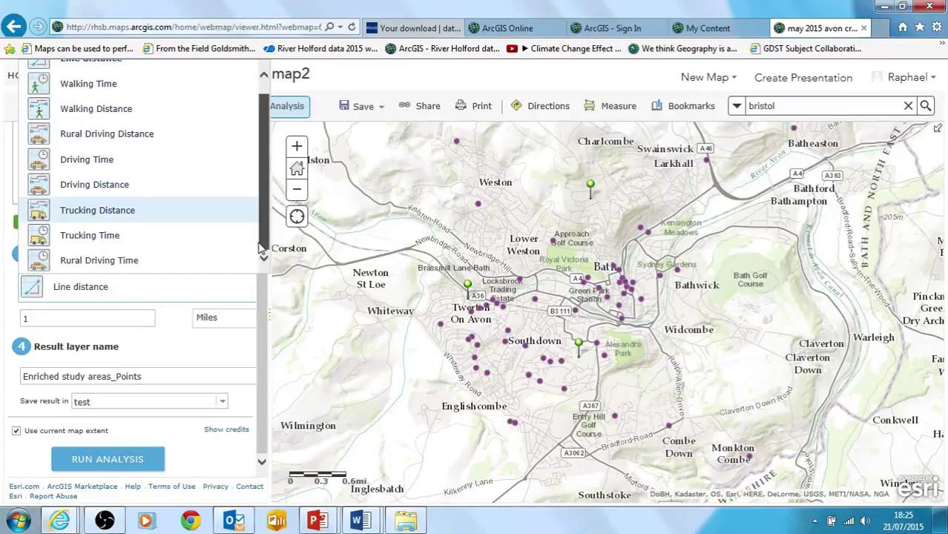
{"action": "scroll", "coordinate": [260, 250], "scroll_direction": "up", "scroll_amount": 2}
{"action": "left_click", "coordinate": [97, 74]}
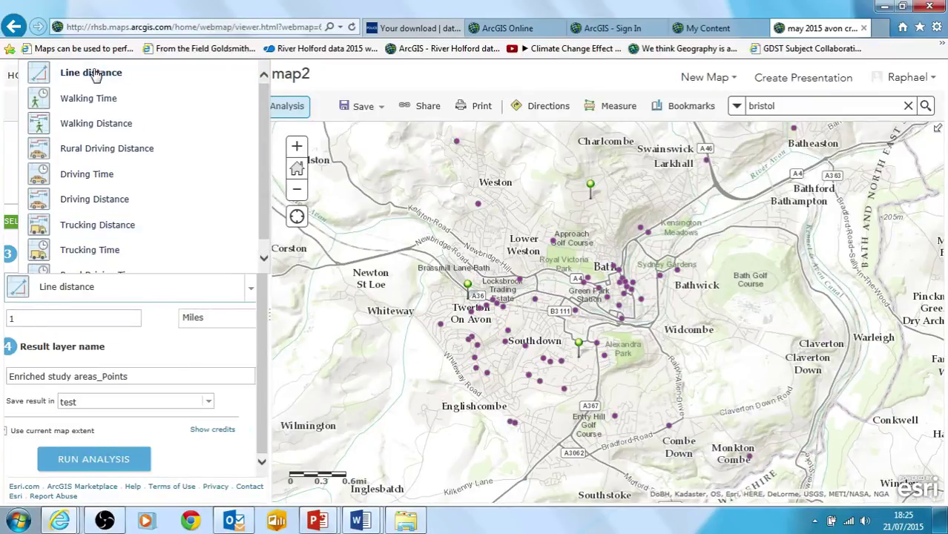
{"action": "left_click", "coordinate": [207, 331]}
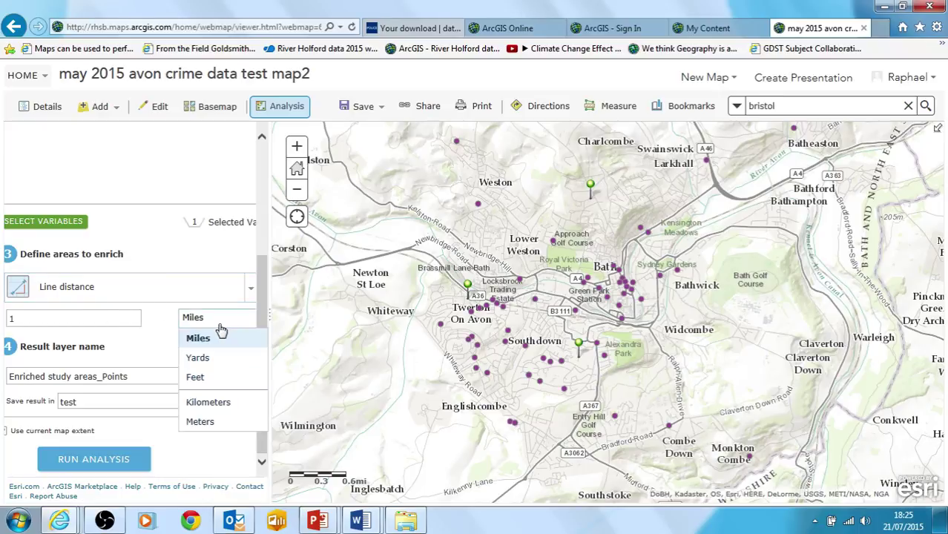
{"action": "left_click", "coordinate": [85, 318]}
{"action": "type", "text": "1"}
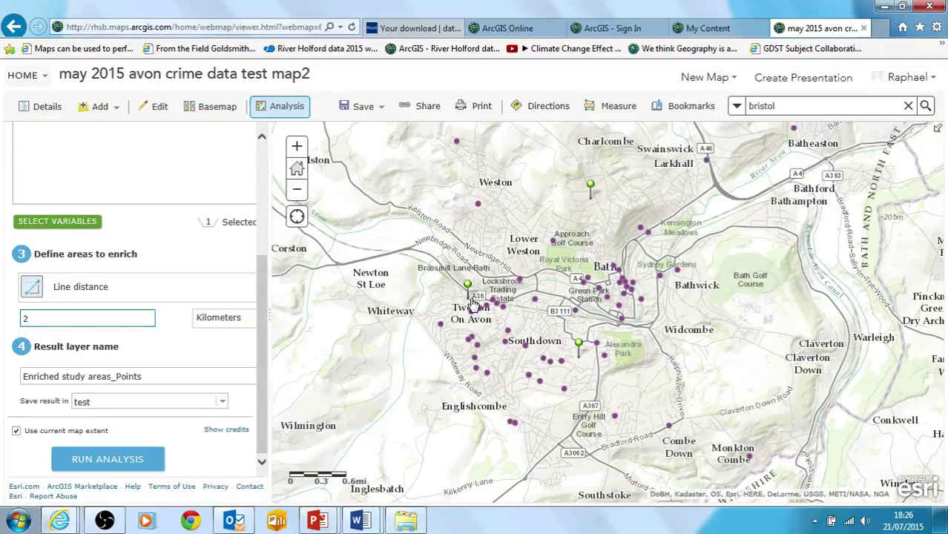
{"action": "left_click", "coordinate": [164, 334]}
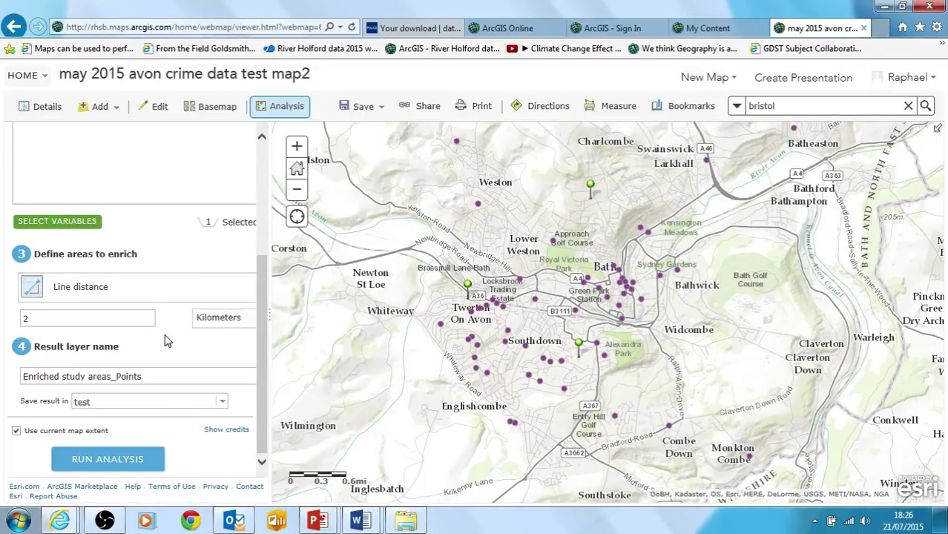
Name the result layer "Enriched study areas_Points income for bath test" and run the analysis after checking its credit usage
{"action": "left_click", "coordinate": [231, 379]}
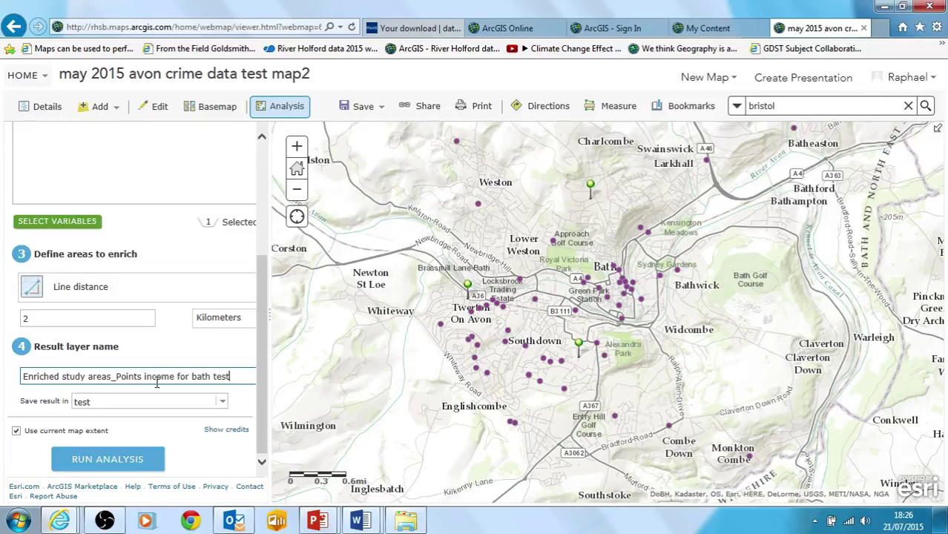
{"action": "left_click", "coordinate": [244, 404]}
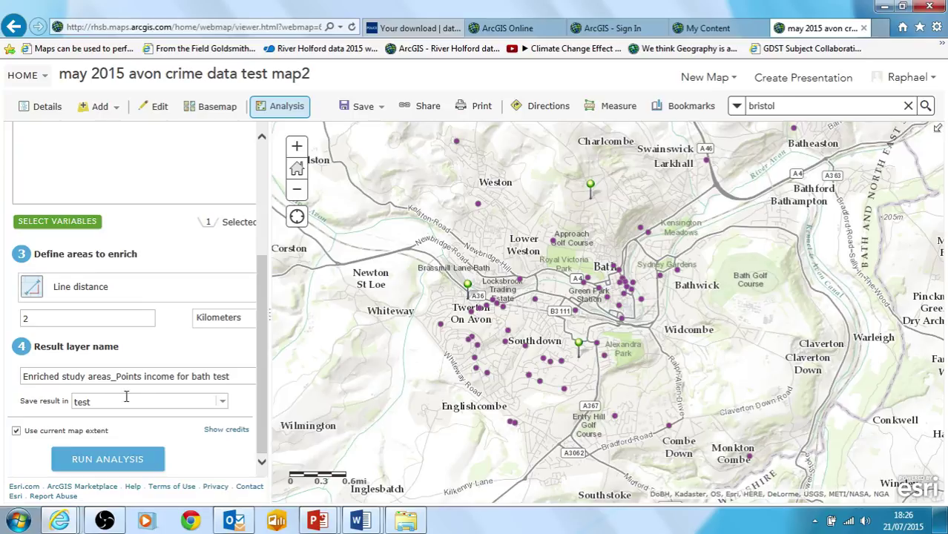
{"action": "left_click", "coordinate": [226, 430]}
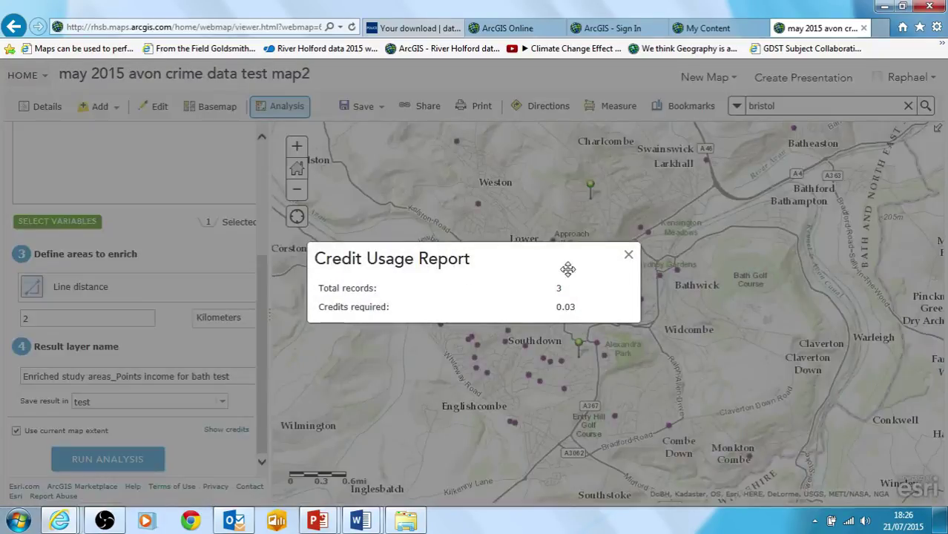
{"action": "left_click", "coordinate": [628, 255]}
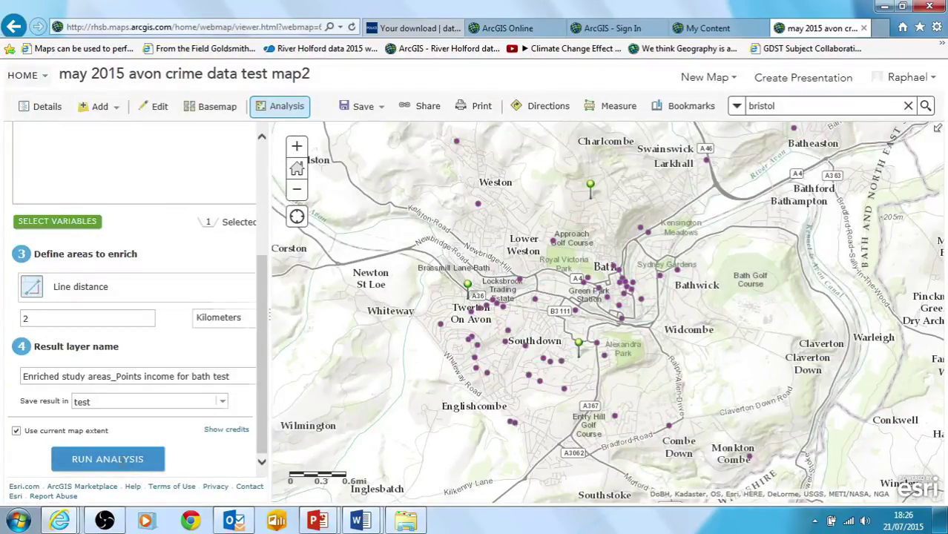
{"action": "left_click", "coordinate": [107, 459]}
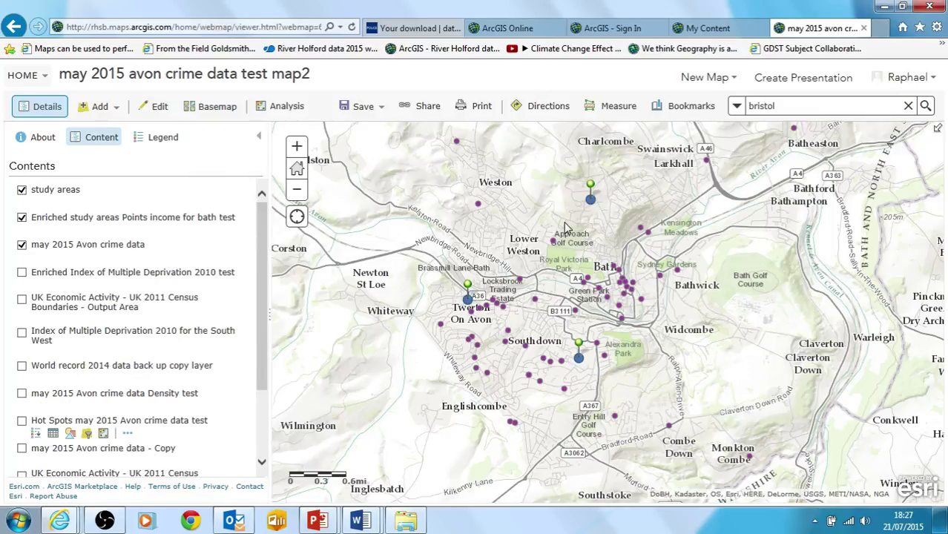
Hide the study areas and may 2015 Avon crime data layers, leaving only the enriched study points shown
{"action": "mouse_move", "coordinate": [24, 195]}
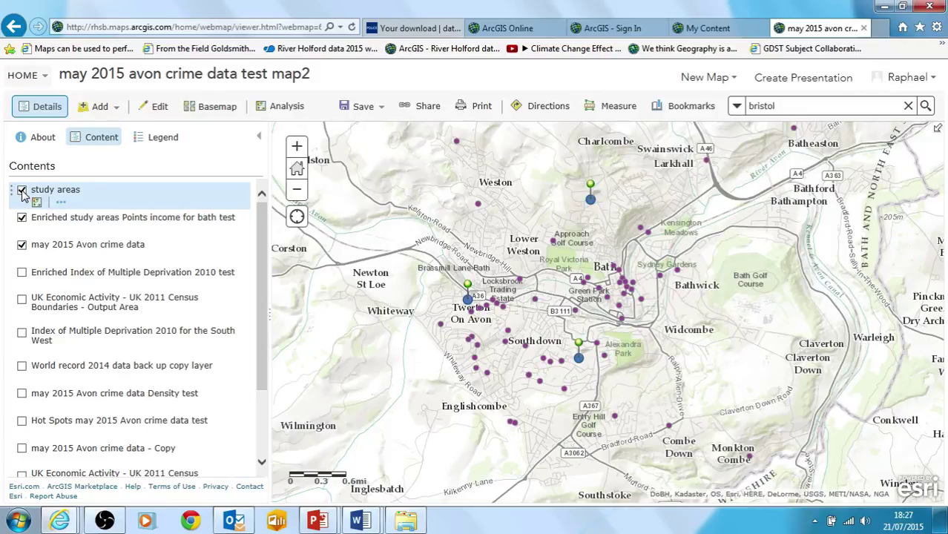
{"action": "left_click", "coordinate": [22, 192]}
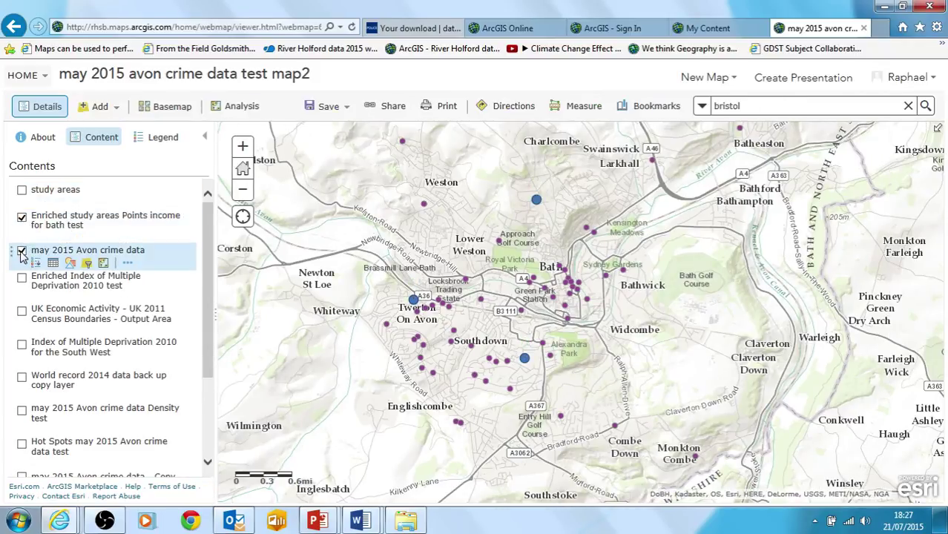
{"action": "left_click", "coordinate": [22, 252]}
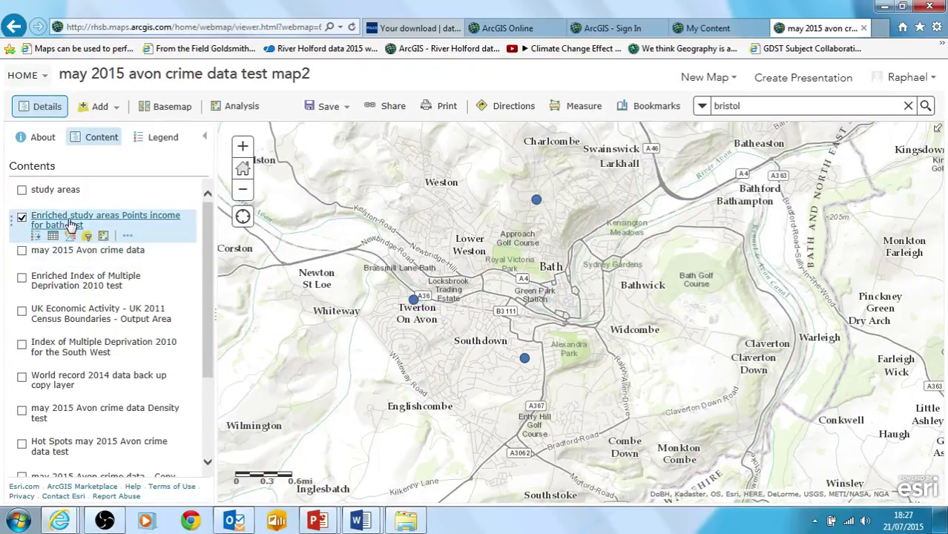
Examine the 2013 per capita purchasing power of the enriched point south of Charlcombe
{"action": "left_click", "coordinate": [535, 200]}
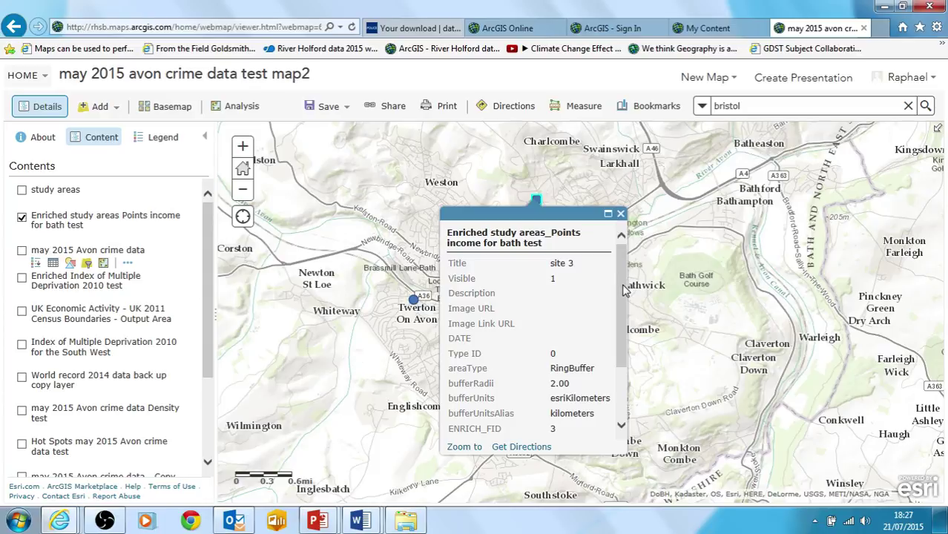
{"action": "scroll", "coordinate": [618, 322], "scroll_direction": "down", "scroll_amount": 2}
{"action": "scroll", "coordinate": [617, 323], "scroll_direction": "down", "scroll_amount": 1}
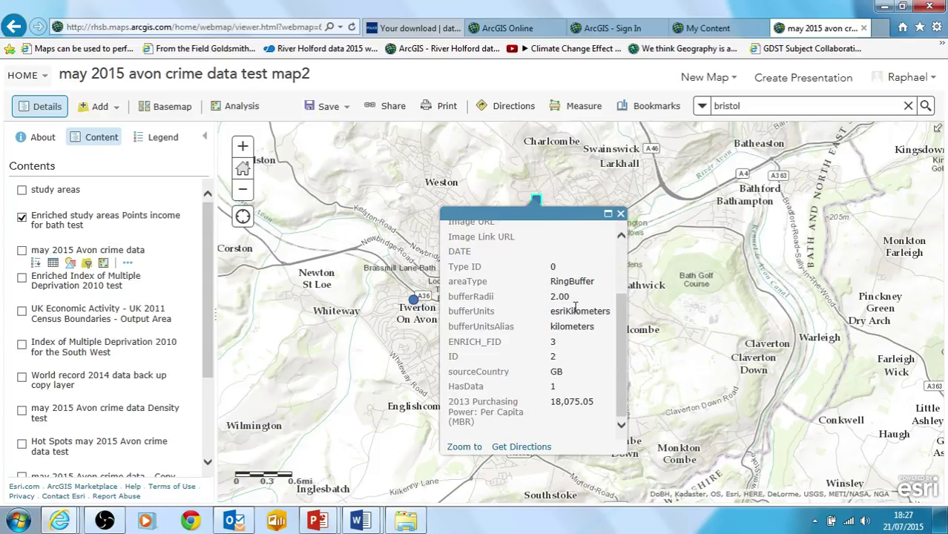
{"action": "left_click_drag", "start_coordinate": [552, 406], "coordinate": [622, 402]}
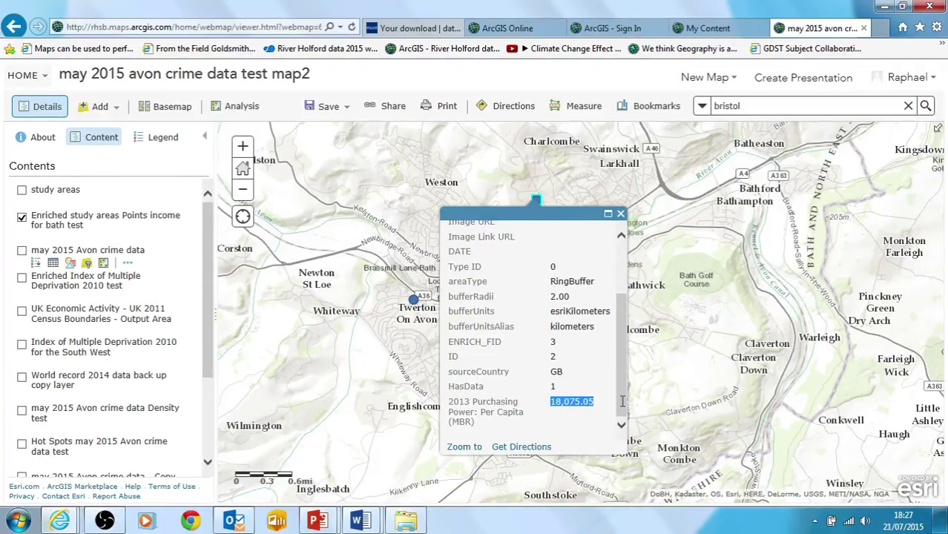
{"action": "left_click", "coordinate": [621, 214]}
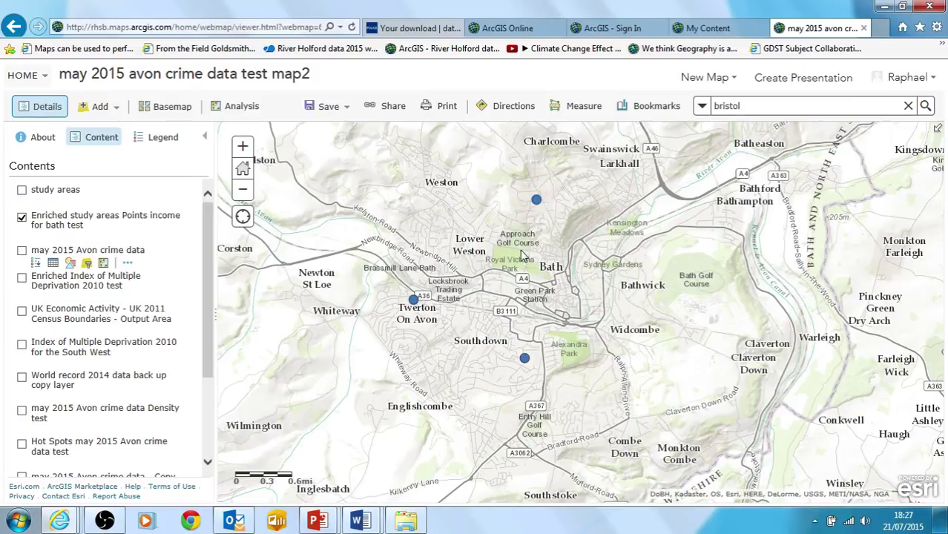
Examine the 2013 per capita purchasing power of the enriched point at Twerton on Avon
{"action": "left_click", "coordinate": [414, 300]}
{"action": "scroll", "coordinate": [609, 304], "scroll_direction": "down", "scroll_amount": 3}
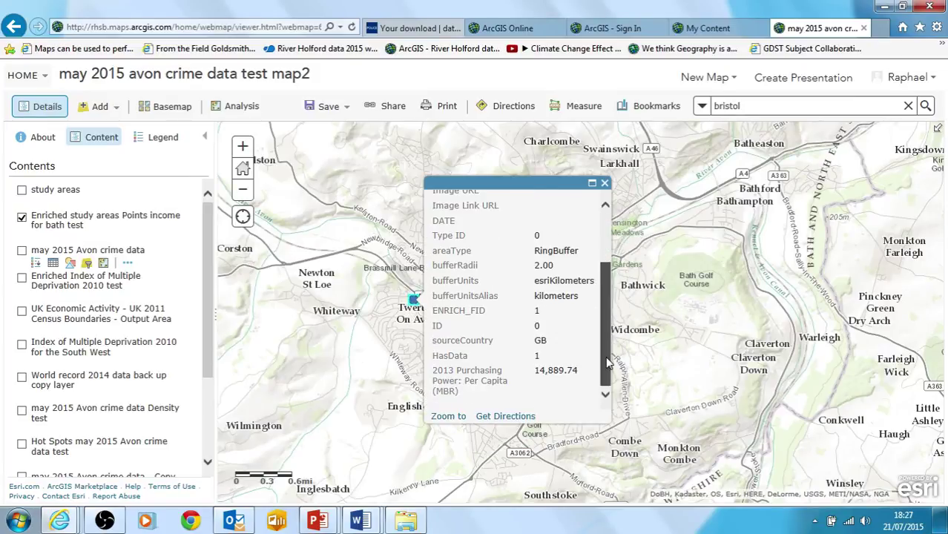
{"action": "left_click_drag", "start_coordinate": [535, 371], "coordinate": [581, 375]}
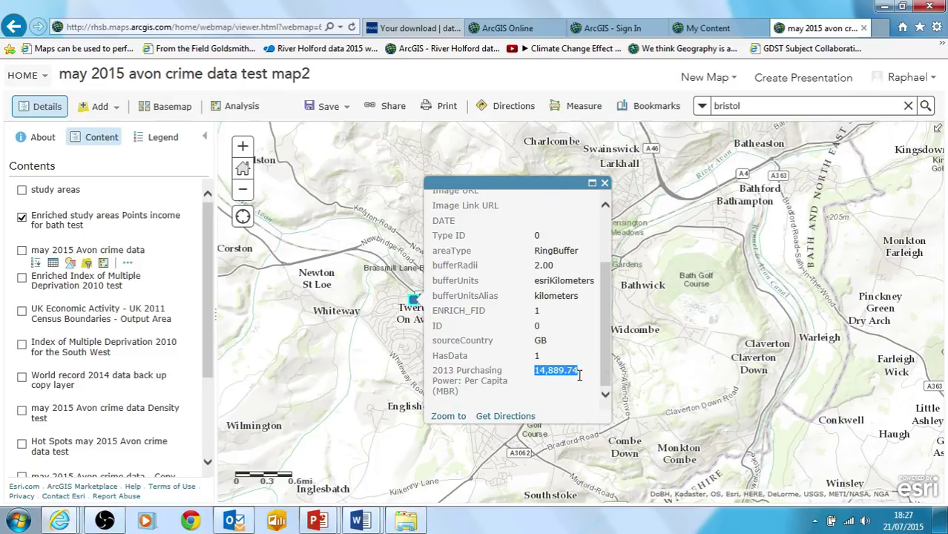
{"action": "left_click", "coordinate": [604, 182]}
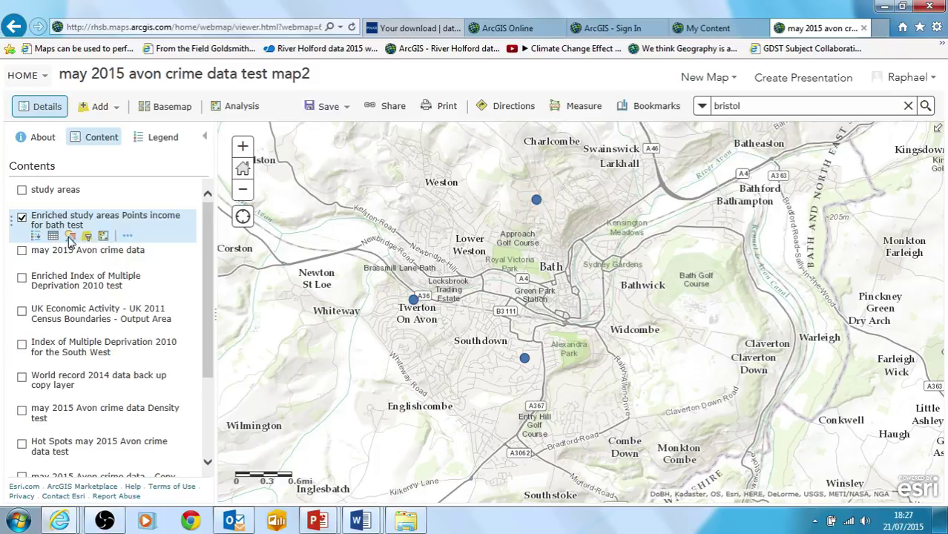
Style the enriched study areas layer by 2013 Purchasing Power: Per Capita (MBR) using Counts and Amounts (Size), and show the may 2015 Avon crime data again
{"action": "left_click", "coordinate": [70, 237]}
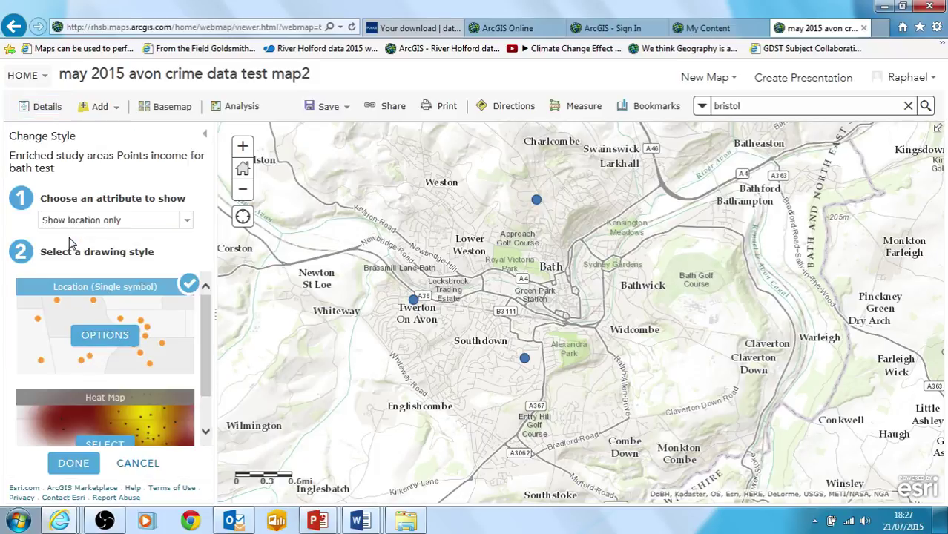
{"action": "left_click", "coordinate": [186, 221]}
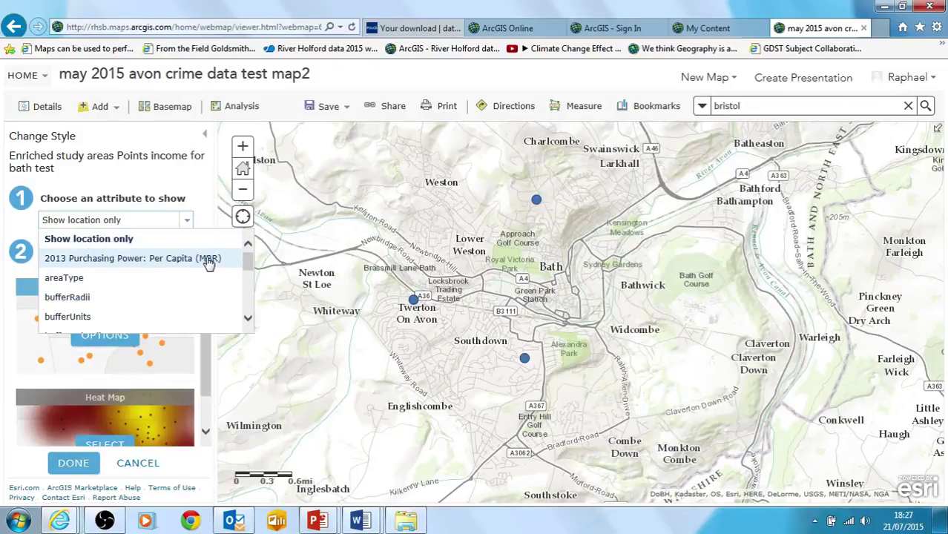
{"action": "left_click", "coordinate": [208, 264]}
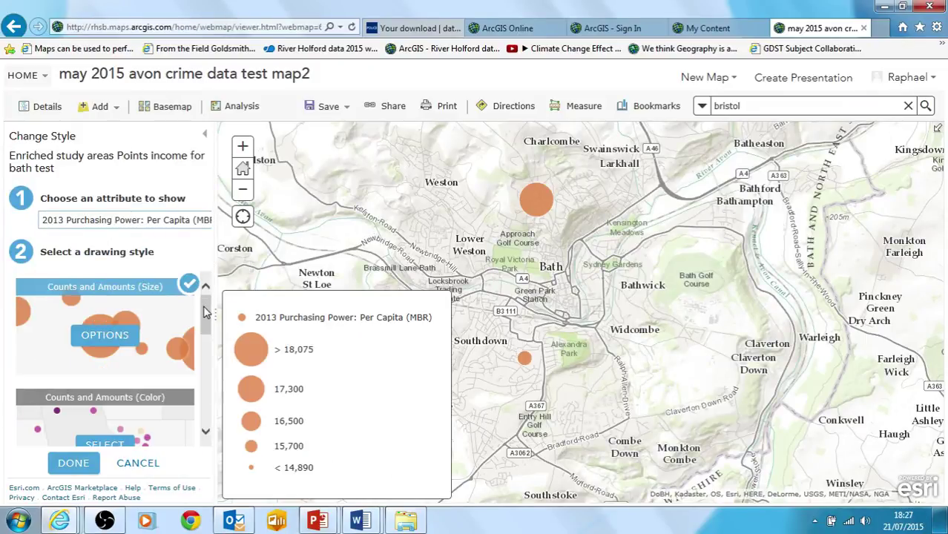
{"action": "left_click_drag", "start_coordinate": [529, 357], "coordinate": [596, 368]}
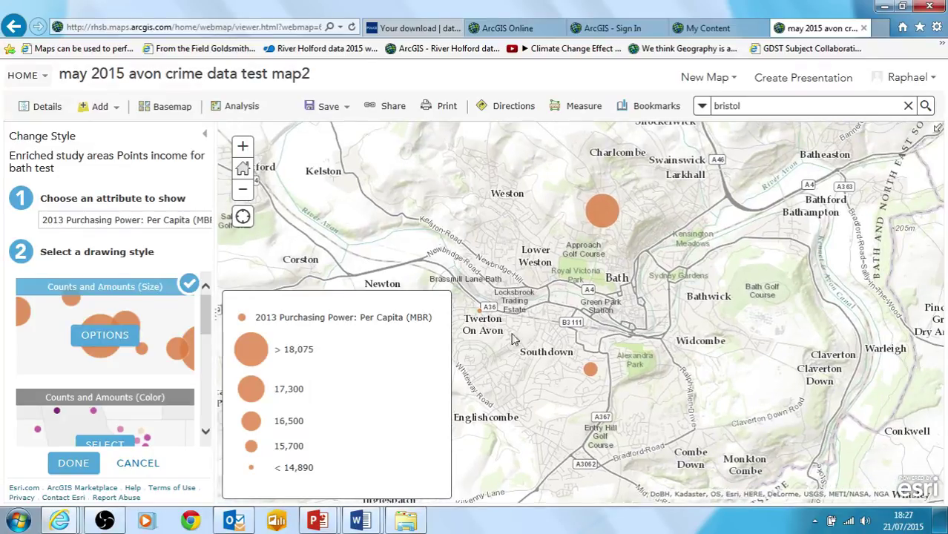
{"action": "left_click", "coordinate": [72, 464]}
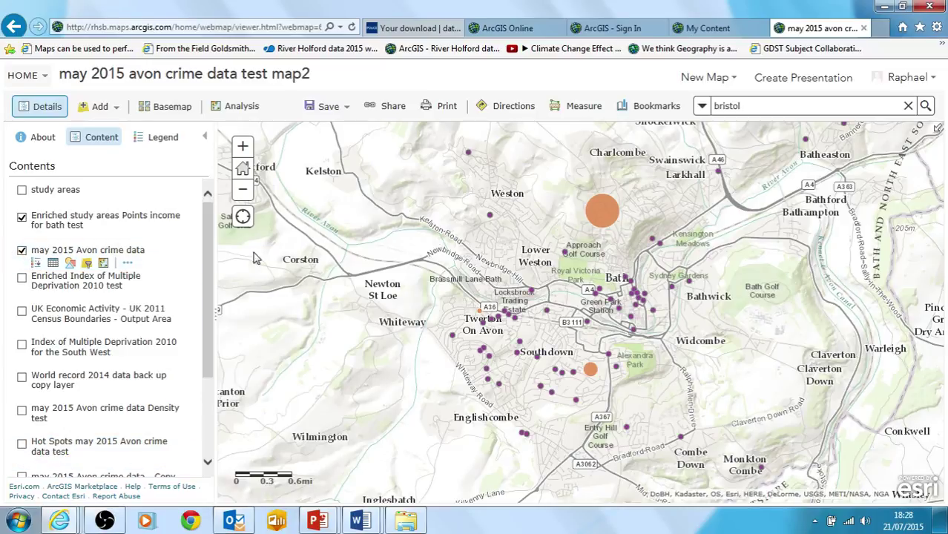
Examine the crime data layer's legend and the purchasing power of the large circle south of Charlcombe
{"action": "left_click", "coordinate": [37, 264]}
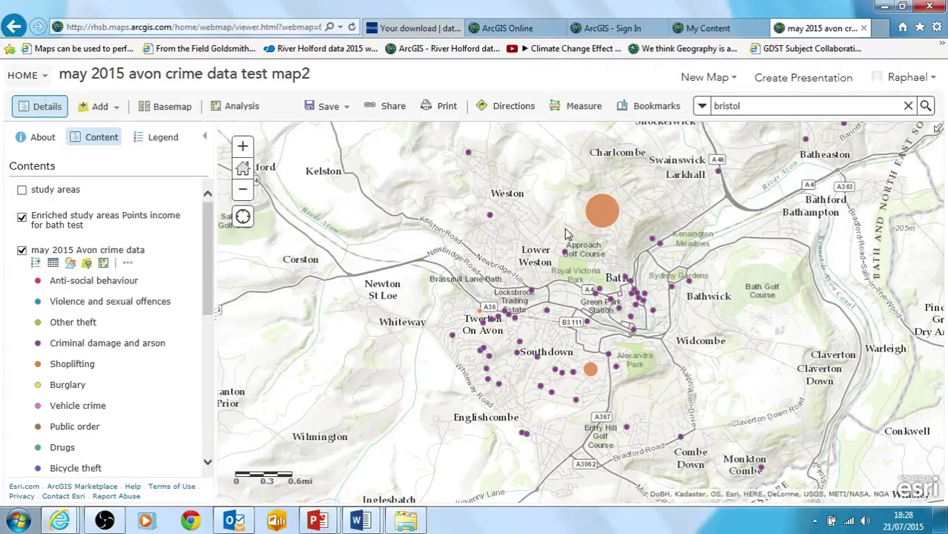
{"action": "left_click", "coordinate": [36, 263]}
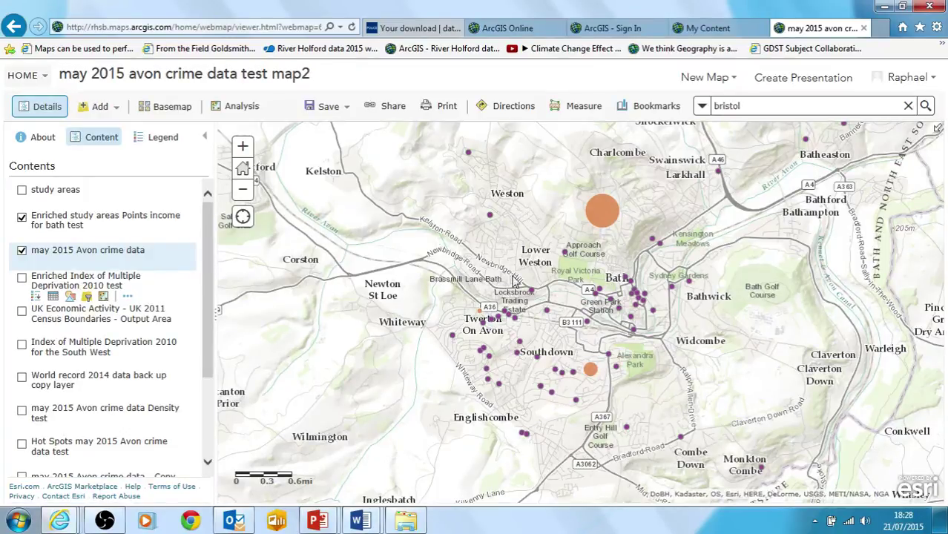
{"action": "left_click", "coordinate": [605, 212]}
{"action": "scroll", "coordinate": [697, 331], "scroll_direction": "down", "scroll_amount": 2}
{"action": "scroll", "coordinate": [656, 380], "scroll_direction": "down", "scroll_amount": 2}
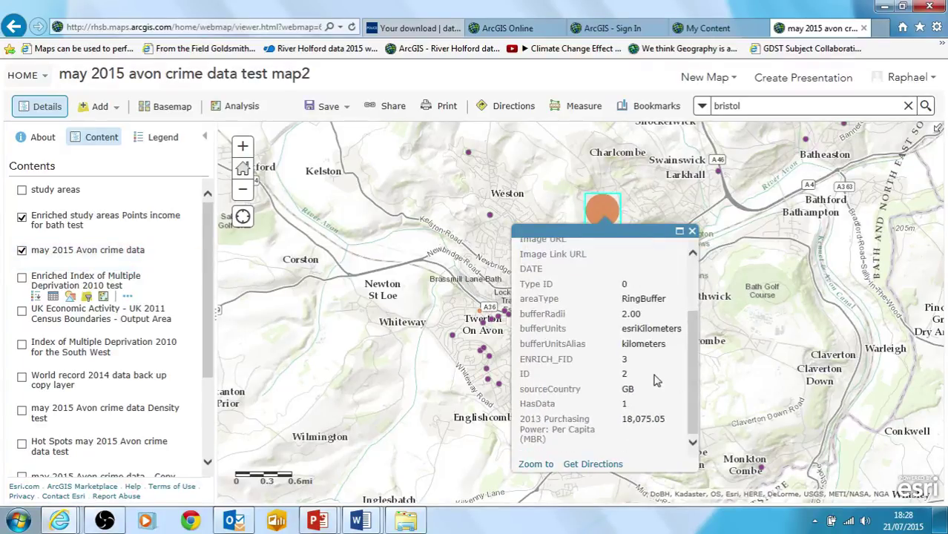
{"action": "left_click", "coordinate": [692, 233]}
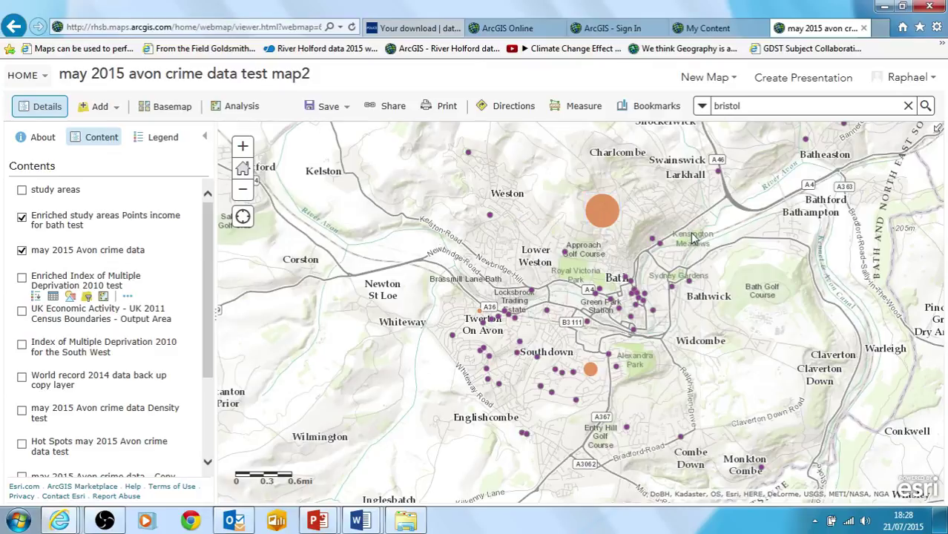